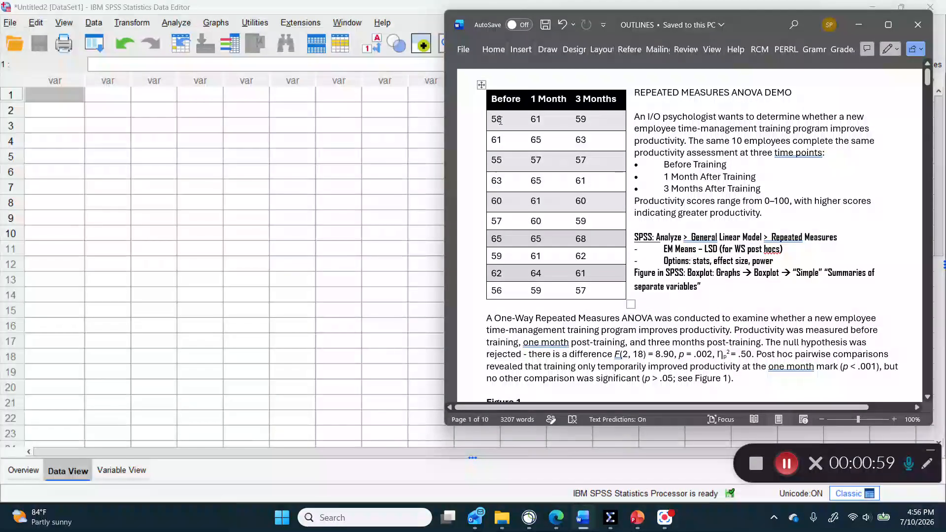
- Copy the ten rows of scores under the header in the Word table and paste them into the SPSS data grid from the first cell
{"action": "left_click_drag", "start_coordinate": [502, 120], "coordinate": [582, 119]}
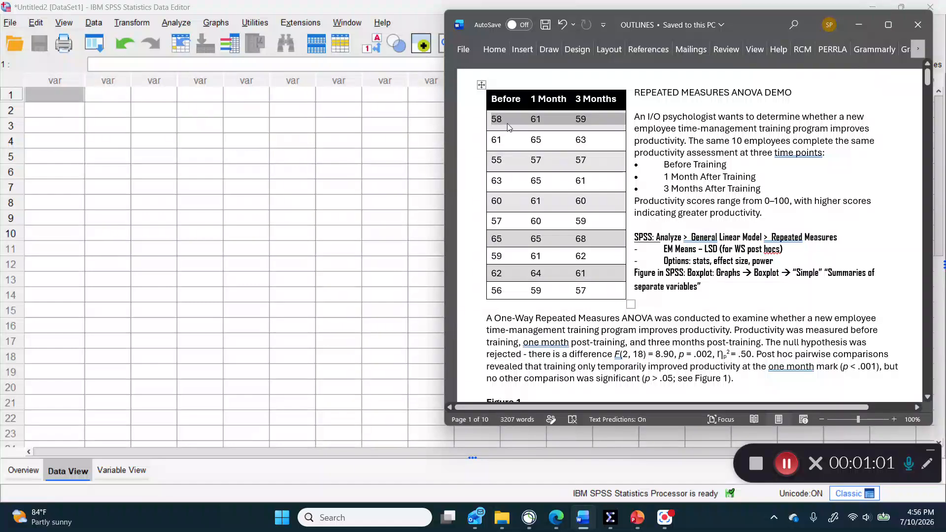
{"action": "left_click", "coordinate": [510, 134]}
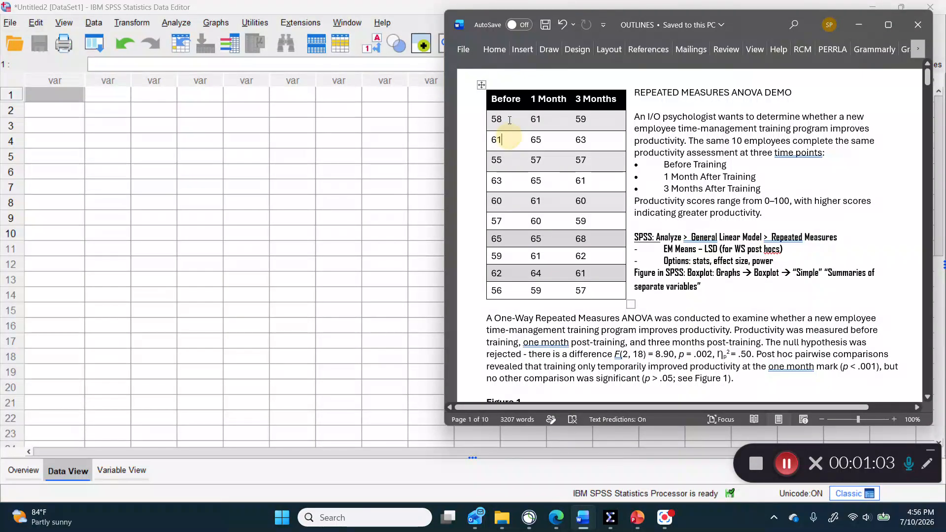
{"action": "left_click_drag", "start_coordinate": [508, 120], "coordinate": [594, 287]}
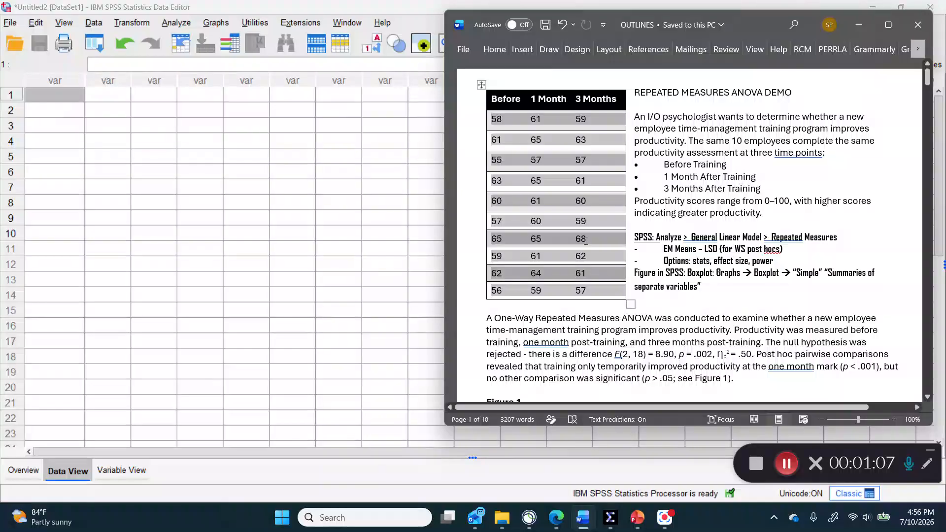
{"action": "right_click", "coordinate": [500, 122]}
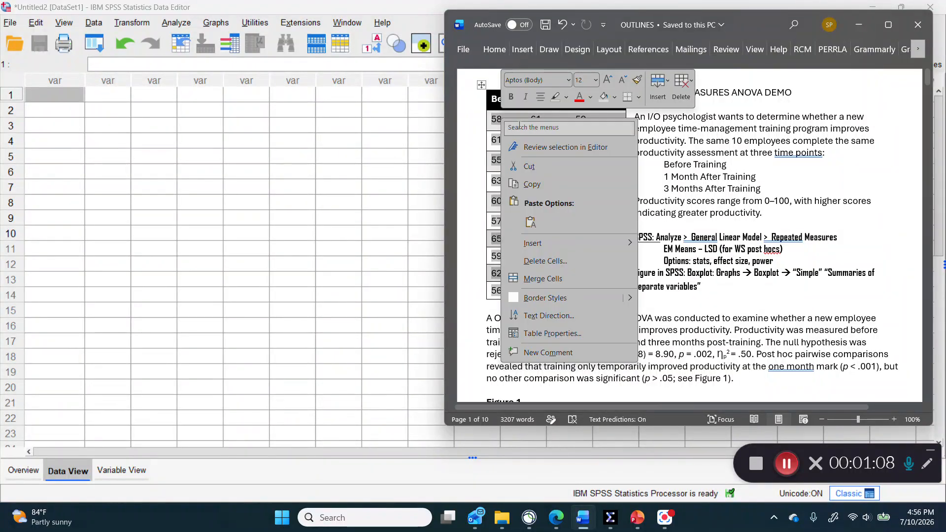
{"action": "left_click", "coordinate": [531, 182]}
{"action": "left_click", "coordinate": [52, 102]}
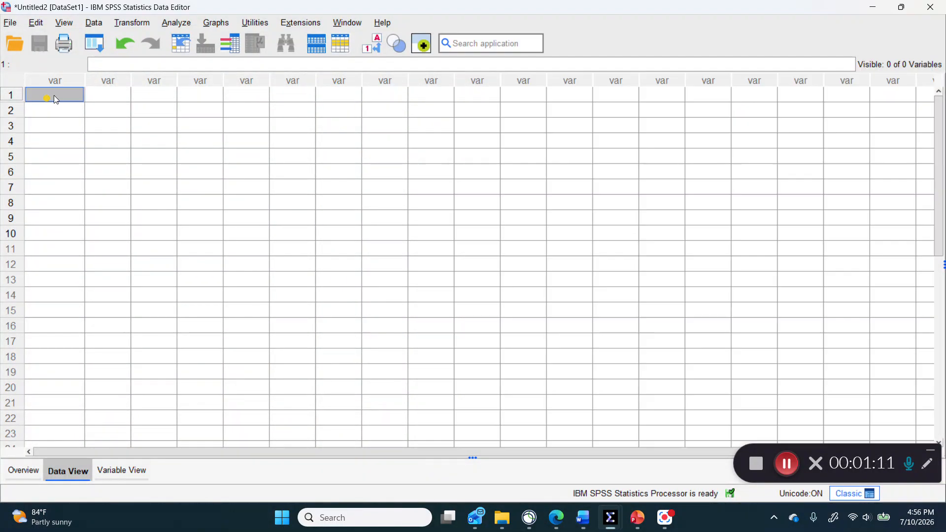
{"action": "right_click", "coordinate": [54, 93]}
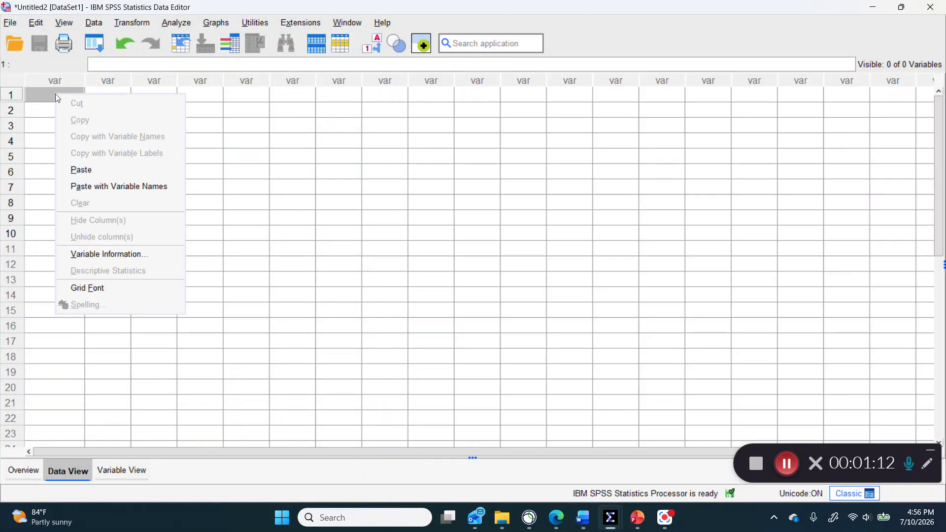
{"action": "left_click", "coordinate": [96, 171]}
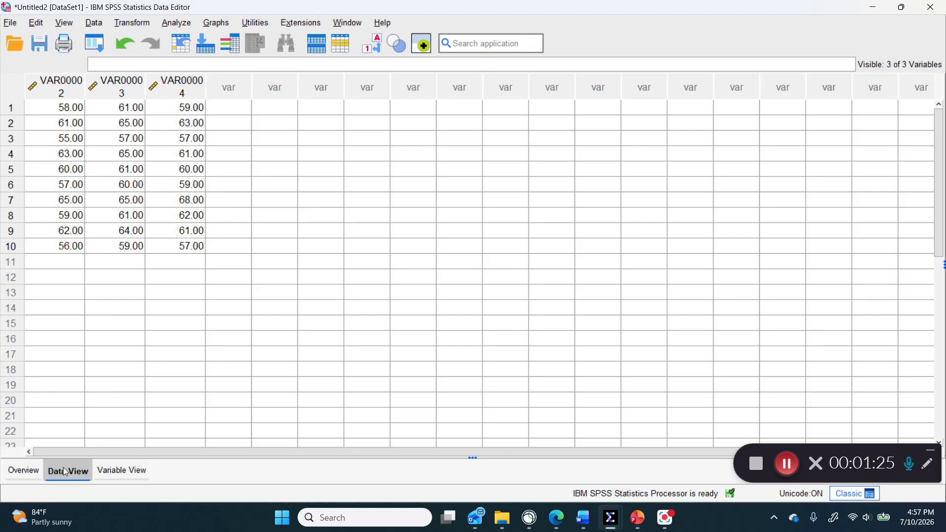
- Rename the three variables as Before, One_Month and Three_Months
{"action": "left_click", "coordinate": [49, 110]}
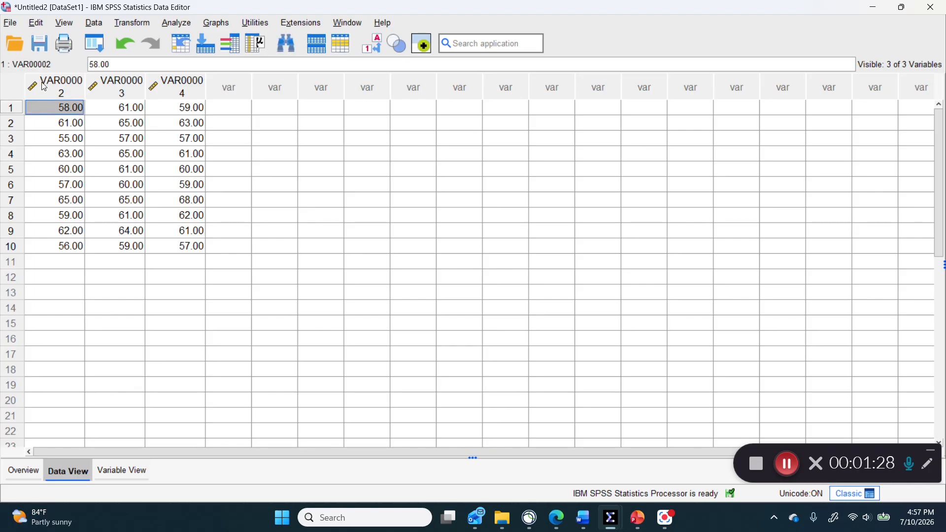
{"action": "left_click", "coordinate": [114, 474]}
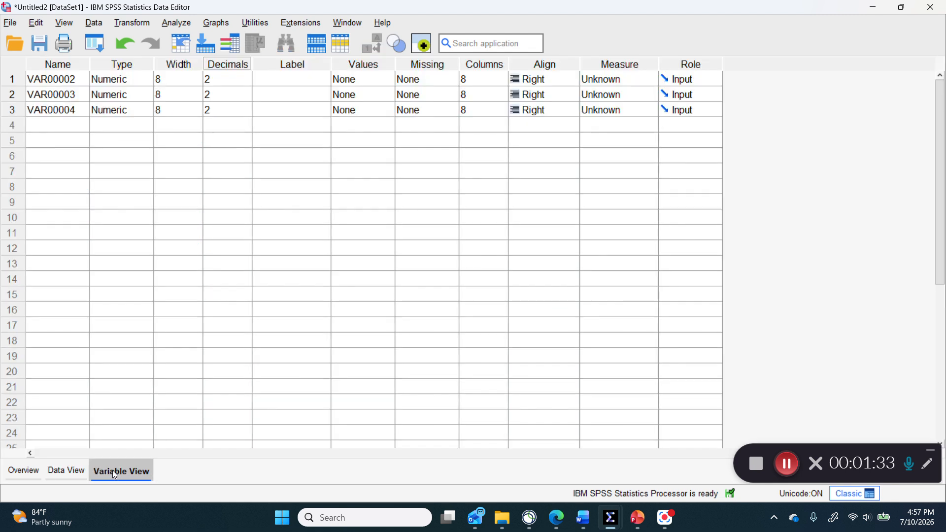
{"action": "left_click", "coordinate": [79, 79]}
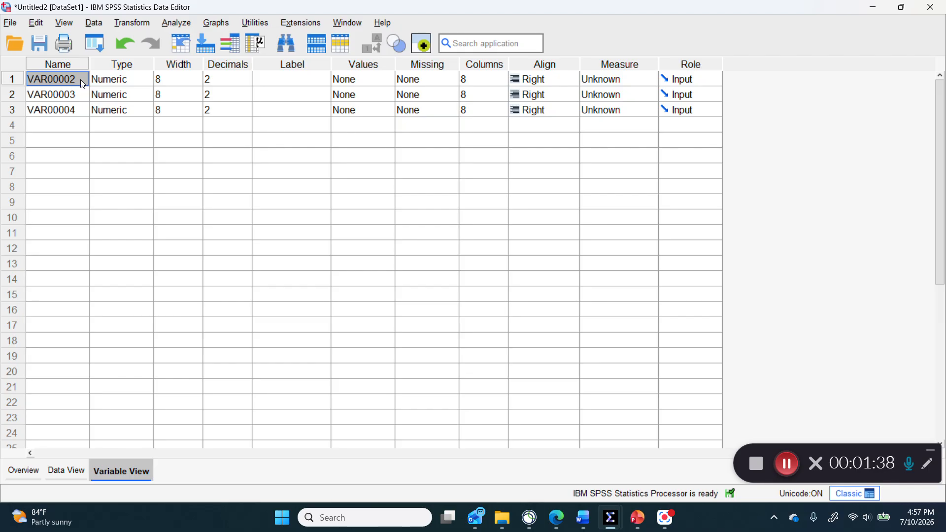
{"action": "type", "text": "Before"}
{"action": "key", "text": "Return"}
{"action": "type", "text": "One_Month"}
{"action": "key", "text": "Return"}
{"action": "type", "text": "Three_Monts"}
{"action": "type", "text": "Th"}
{"action": "type", "text": "ree_Months"}
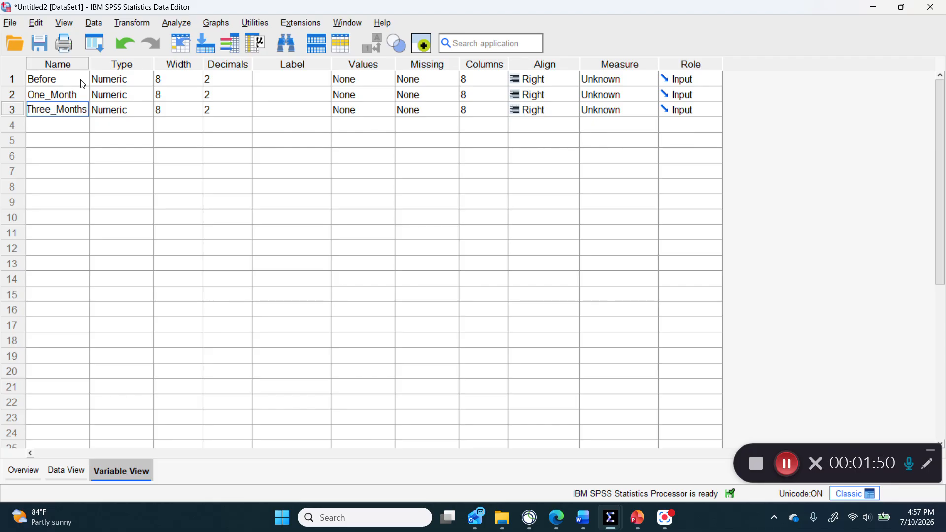
{"action": "left_click", "coordinate": [147, 81]}
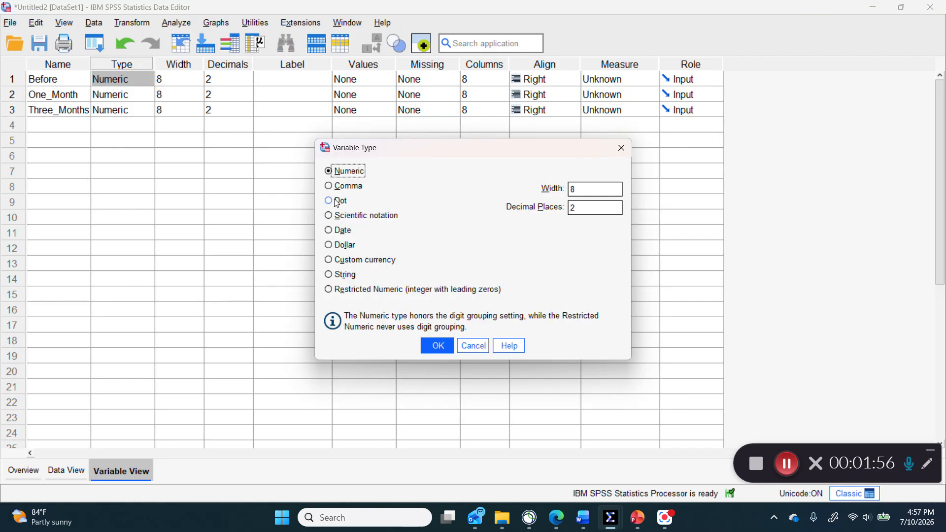
{"action": "left_click", "coordinate": [475, 345]}
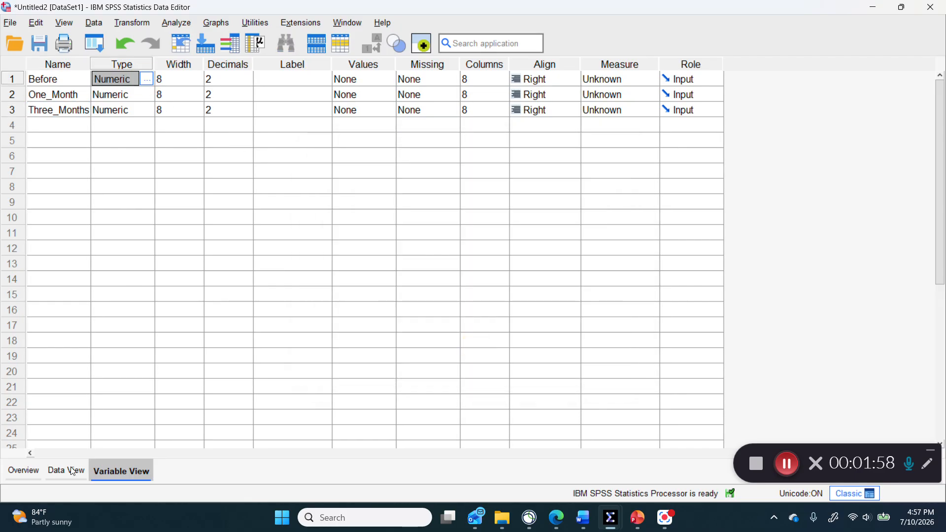
{"action": "left_click", "coordinate": [174, 266]}
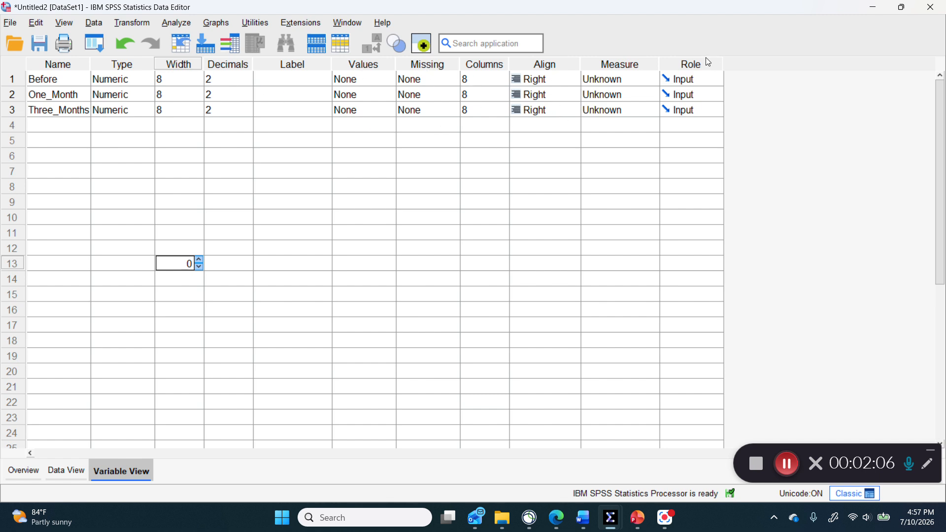
- Set the measurement level of Before, One_Month and Three_Months to Scale
{"action": "left_click", "coordinate": [654, 82]}
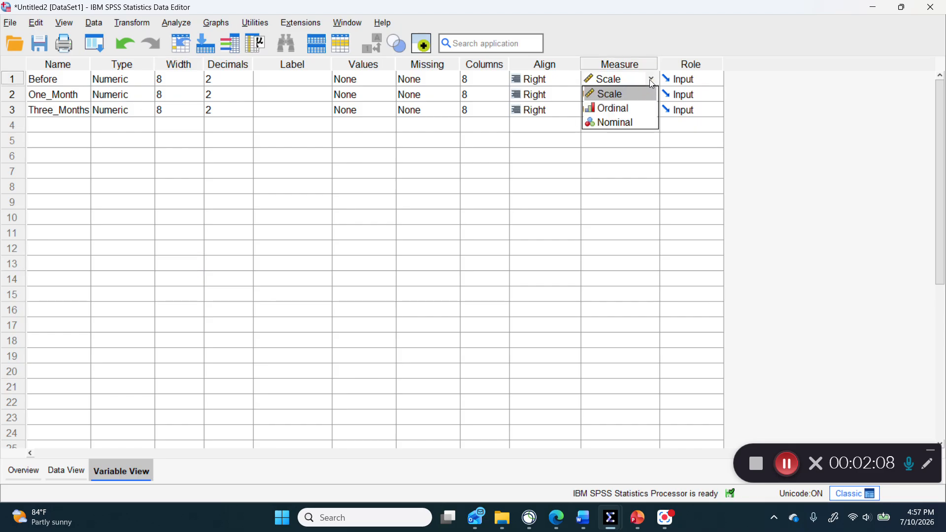
{"action": "left_click", "coordinate": [646, 93]}
{"action": "left_click", "coordinate": [645, 109]}
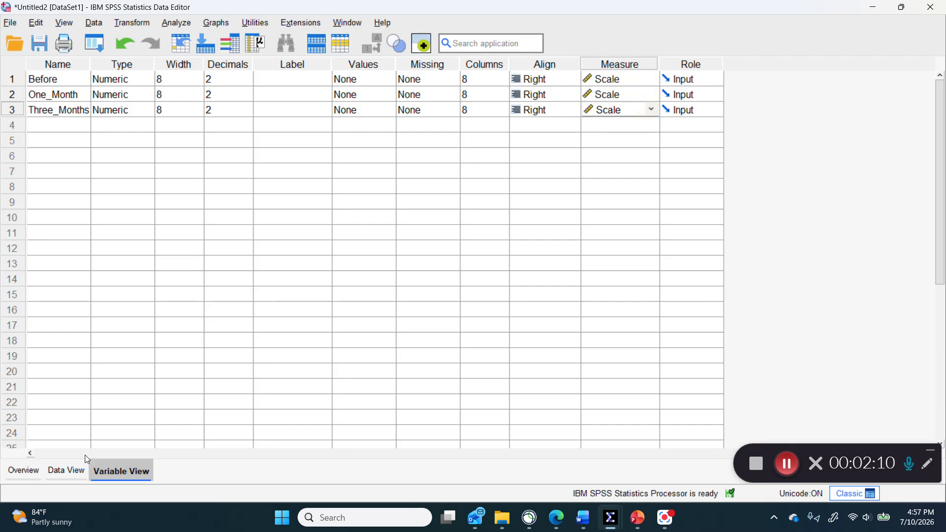
- Review the Before, One_Month and Three_Months columns in the data grid
{"action": "left_click", "coordinate": [78, 468]}
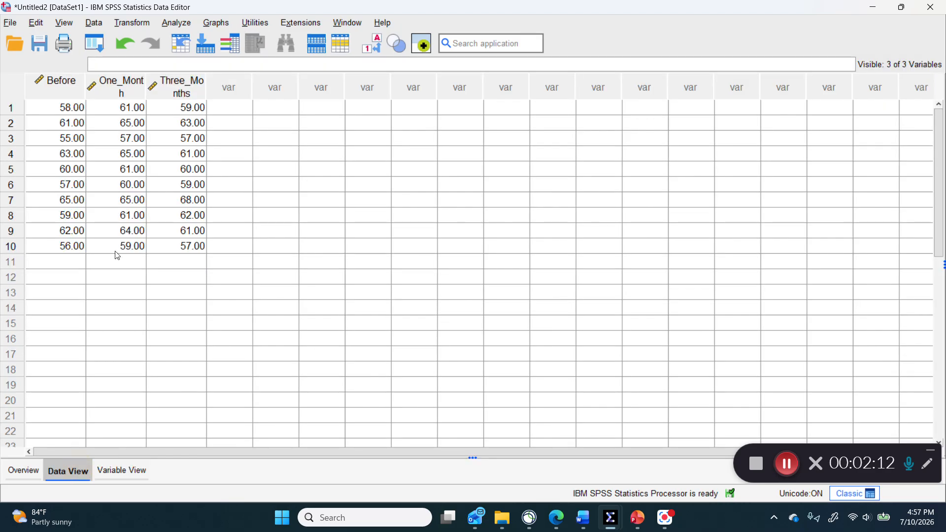
{"action": "left_click", "coordinate": [58, 85]}
{"action": "left_click", "coordinate": [129, 86]}
{"action": "left_click", "coordinate": [180, 87]}
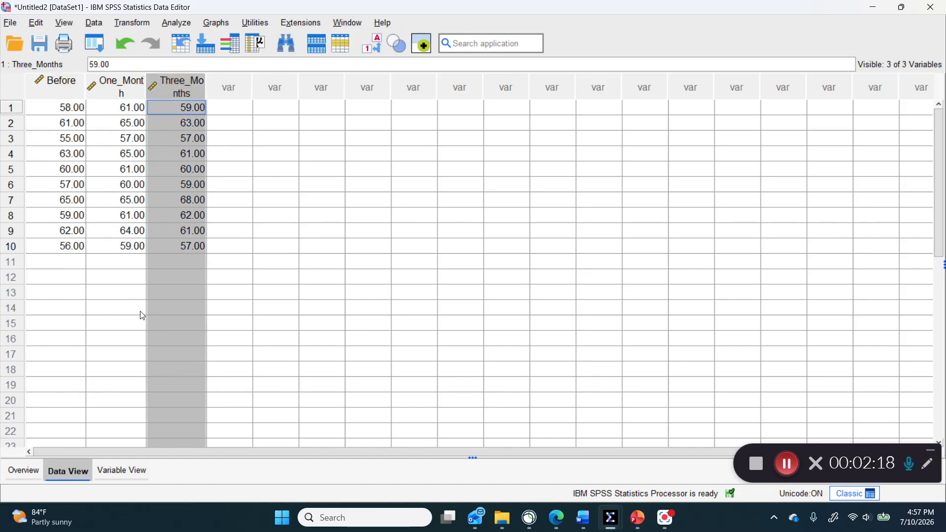
{"action": "left_click", "coordinate": [65, 94]}
{"action": "left_click", "coordinate": [117, 88]}
{"action": "left_click", "coordinate": [171, 88]}
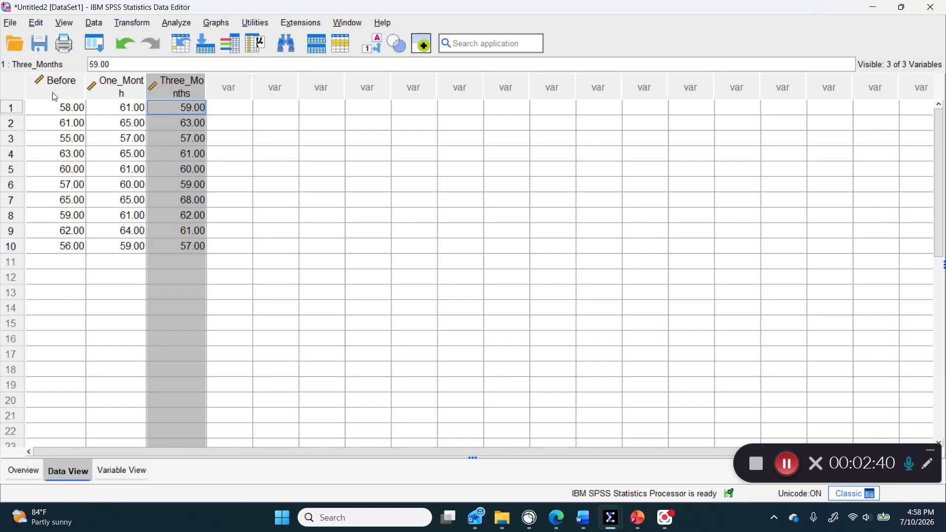
{"action": "left_click", "coordinate": [57, 114]}
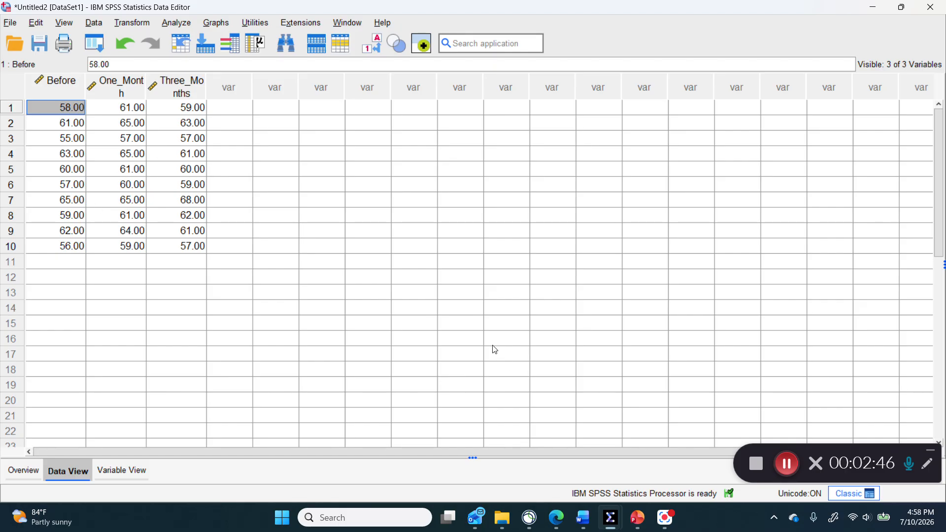
- Consult the SPSS analysis instructions in the Word document, then open the General Linear Model Repeated Measures procedure in SPSS
{"action": "left_click", "coordinate": [583, 517]}
{"action": "left_click_drag", "start_coordinate": [634, 237], "coordinate": [869, 258]}
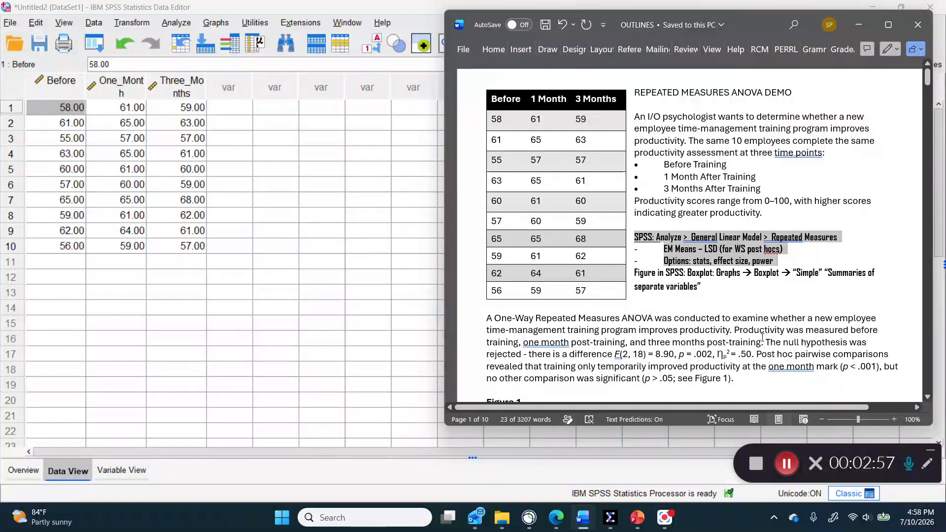
{"action": "left_click", "coordinate": [178, 23]}
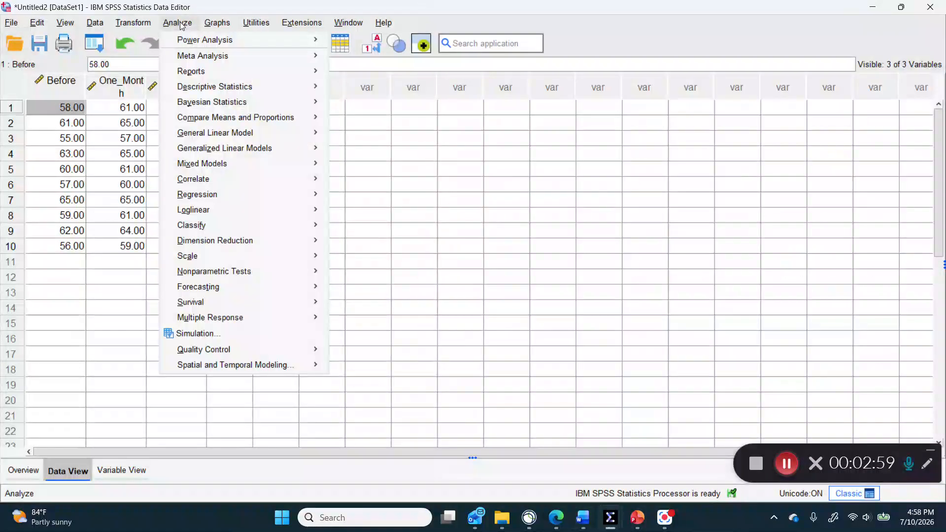
{"action": "mouse_move", "coordinate": [192, 148]}
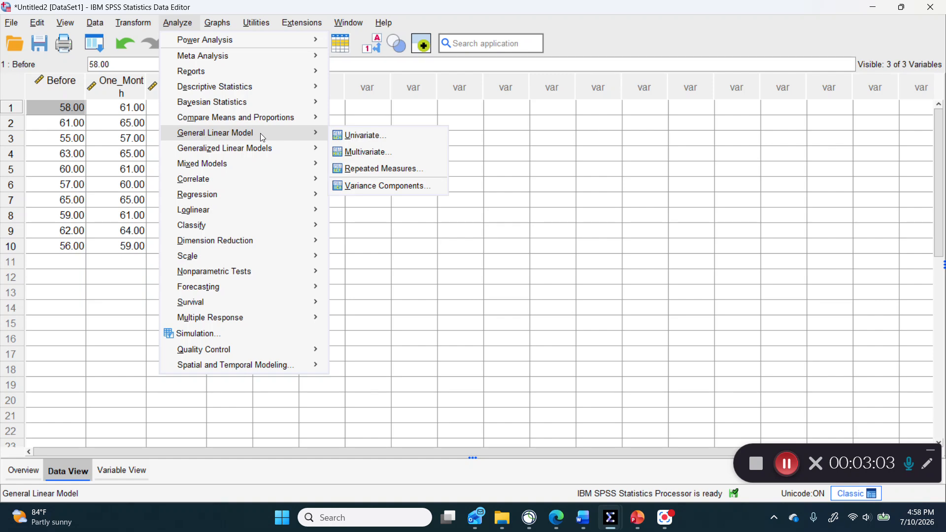
{"action": "left_click", "coordinate": [359, 167]}
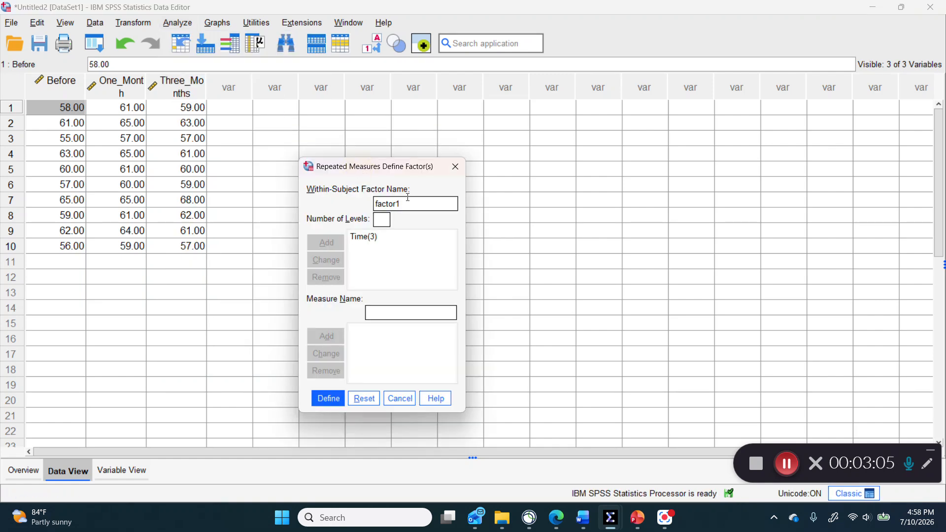
{"action": "left_click_drag", "start_coordinate": [402, 203], "coordinate": [371, 202]}
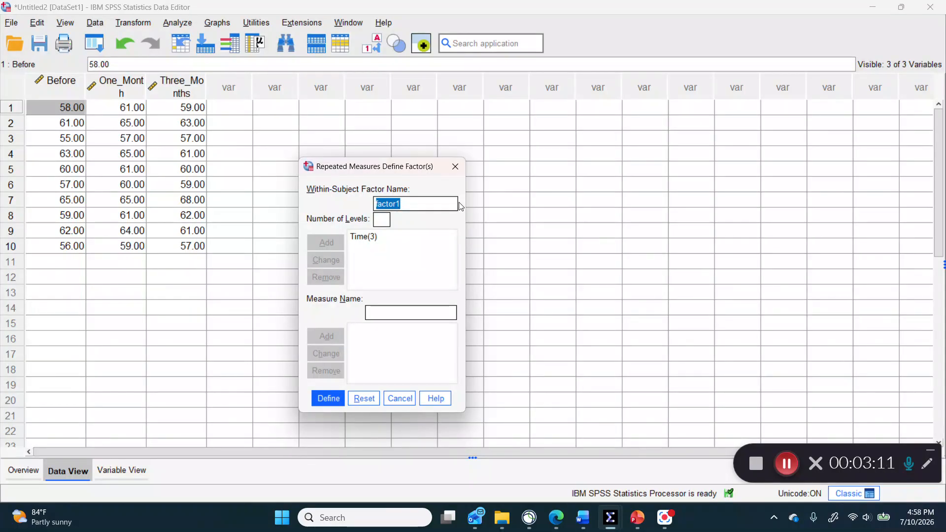
{"action": "left_click", "coordinate": [364, 397]}
{"action": "type", "text": "T"}
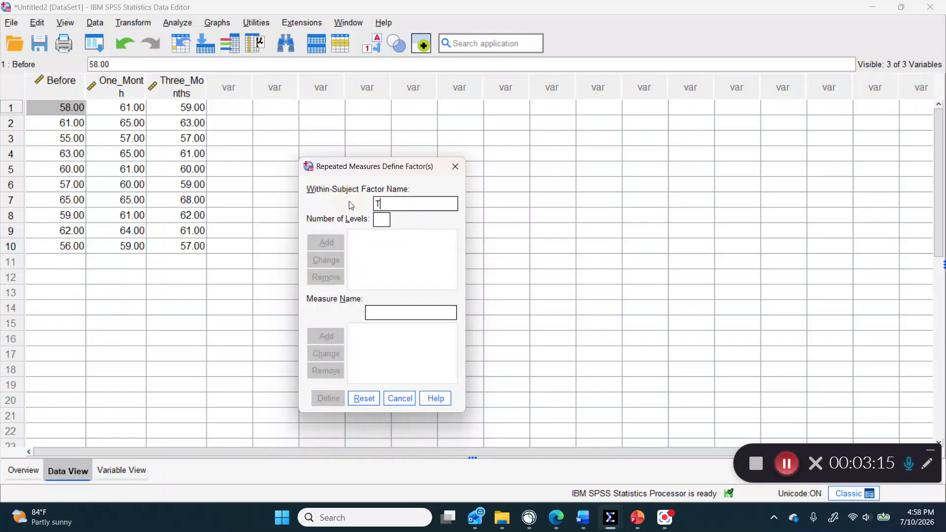
{"action": "type", "text": "ime3"}
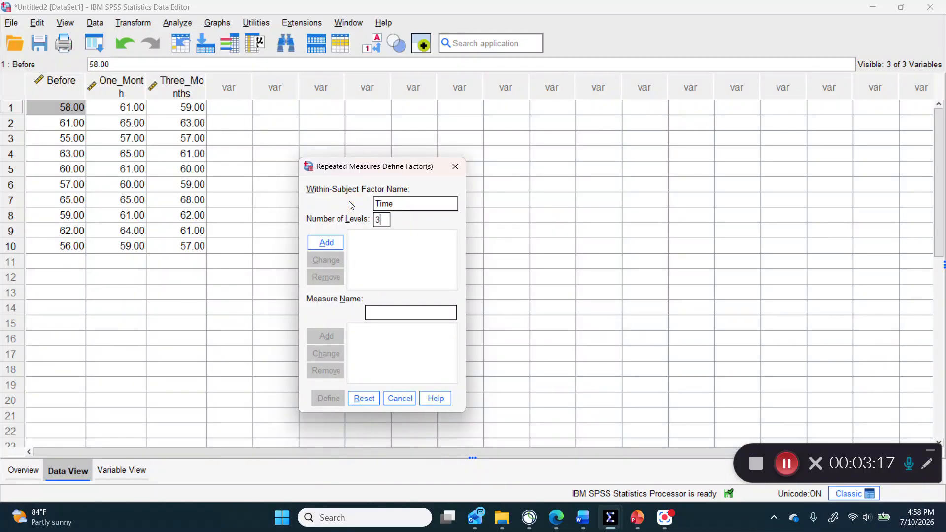
{"action": "left_click", "coordinate": [330, 242]}
{"action": "left_click", "coordinate": [372, 237]}
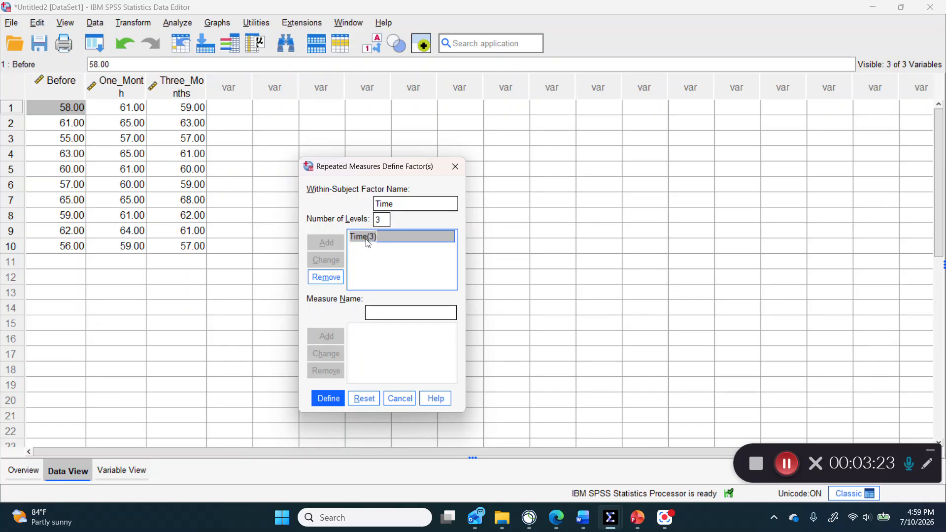
{"action": "left_click", "coordinate": [326, 277]}
- Reset the factor definition and add a within-subject factor named Time with 3 levels
{"action": "left_click", "coordinate": [365, 398]}
{"action": "left_click_drag", "start_coordinate": [401, 203], "coordinate": [364, 206]}
{"action": "type", "text": "Time"}
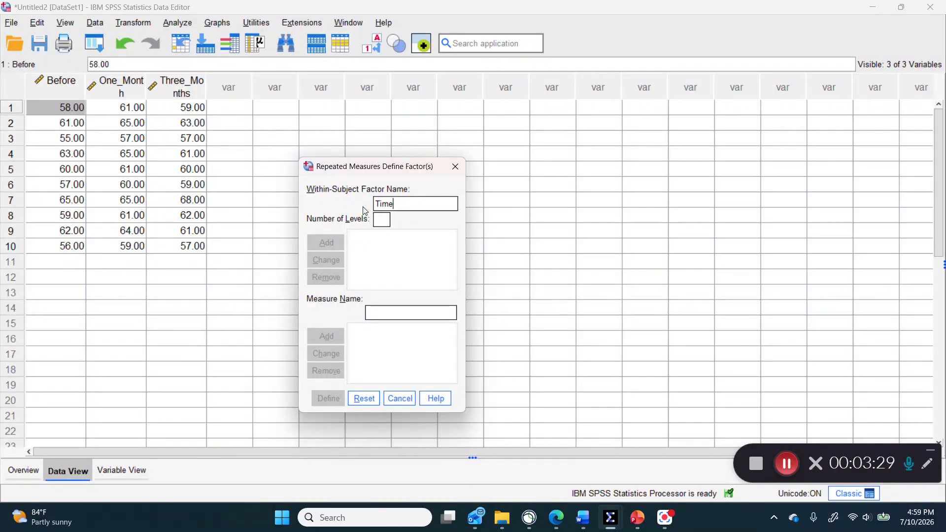
{"action": "key", "text": "Tab"}
{"action": "type", "text": "3"}
{"action": "left_click", "coordinate": [326, 241]}
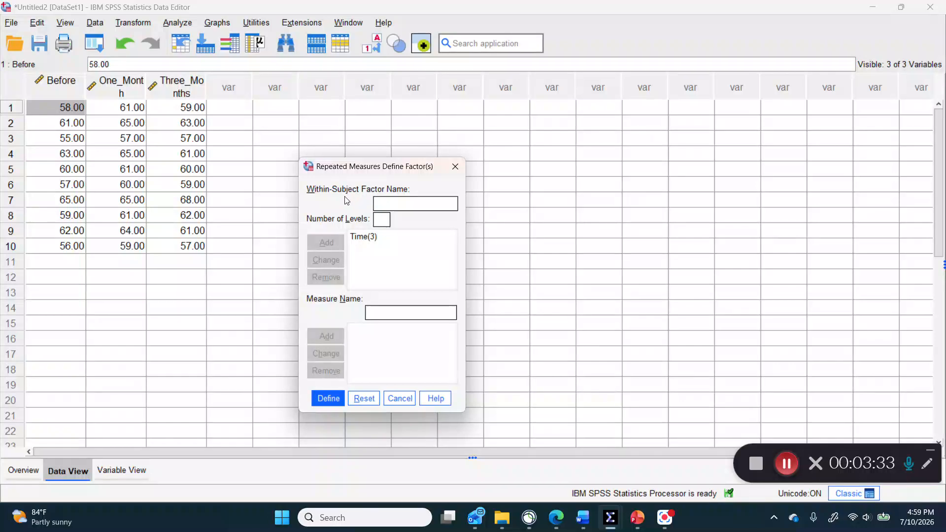
- Accept the factor definition and assign Before, One_Month and Three_Months to levels 1, 2 and 3 of the within-subjects variables
{"action": "left_click", "coordinate": [328, 398]}
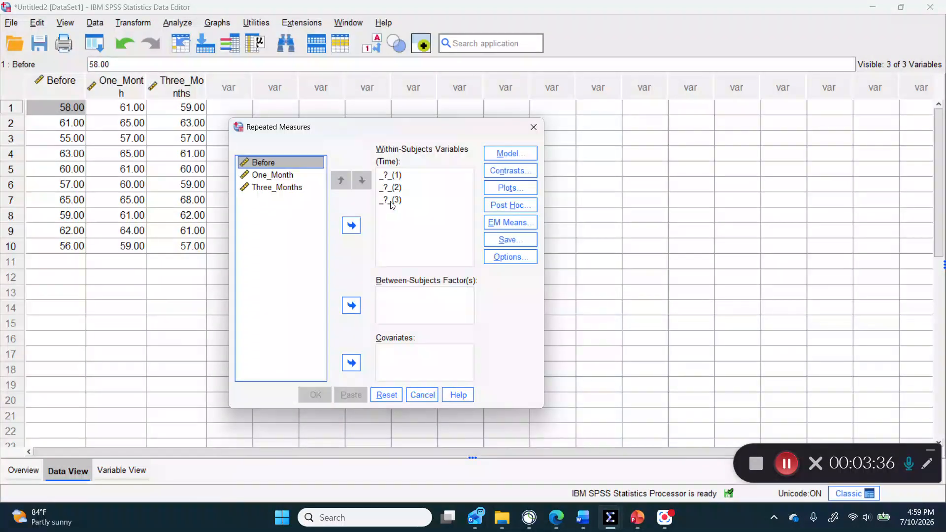
{"action": "left_click", "coordinate": [293, 189], "text": "shift"}
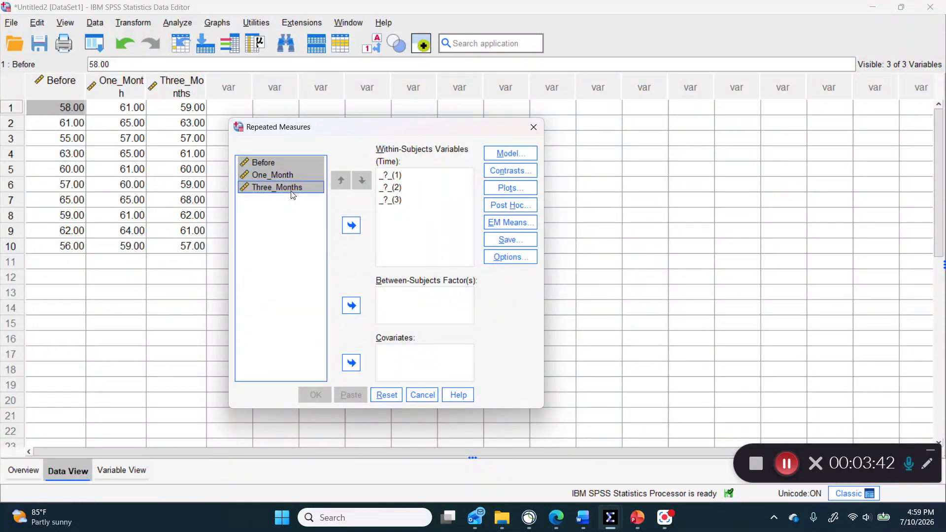
{"action": "left_click", "coordinate": [351, 225]}
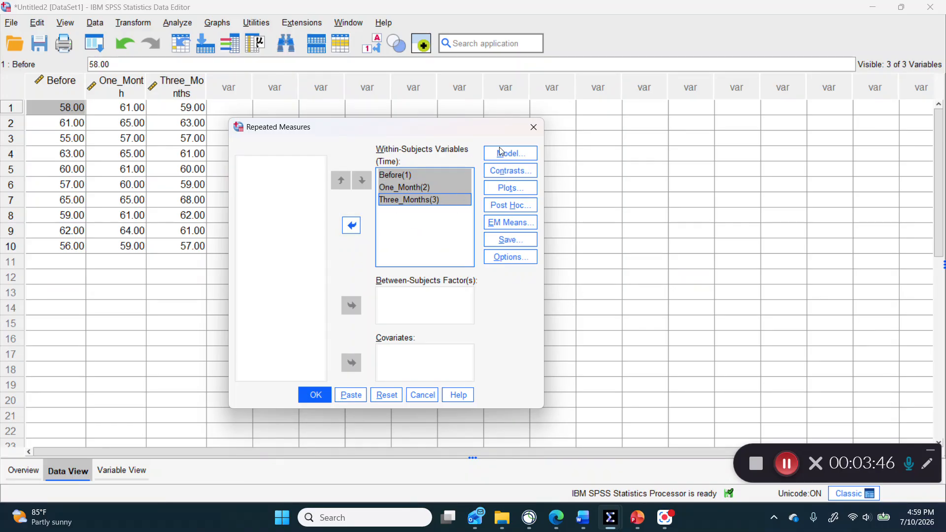
- Display estimated marginal means for Time and compare main effects with the LSD(none) confidence interval adjustment
{"action": "left_click", "coordinate": [516, 222]}
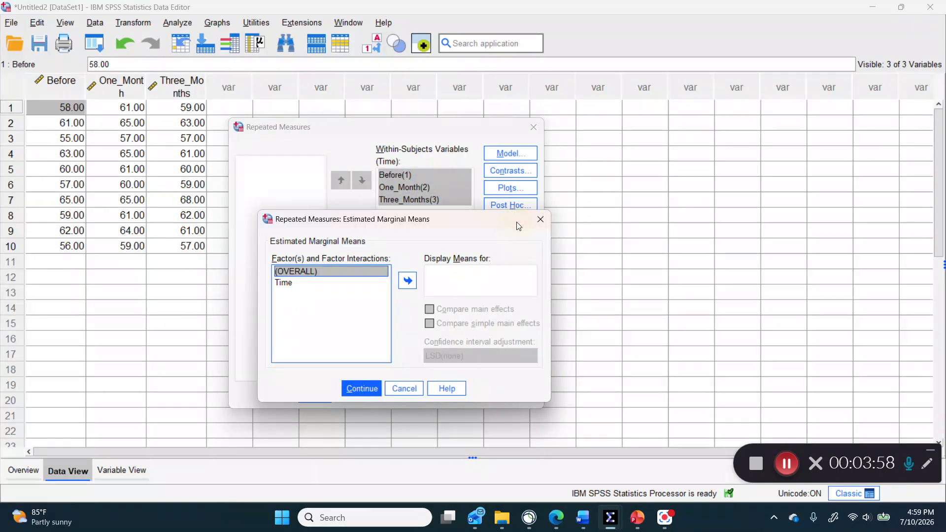
{"action": "left_click", "coordinate": [296, 283]}
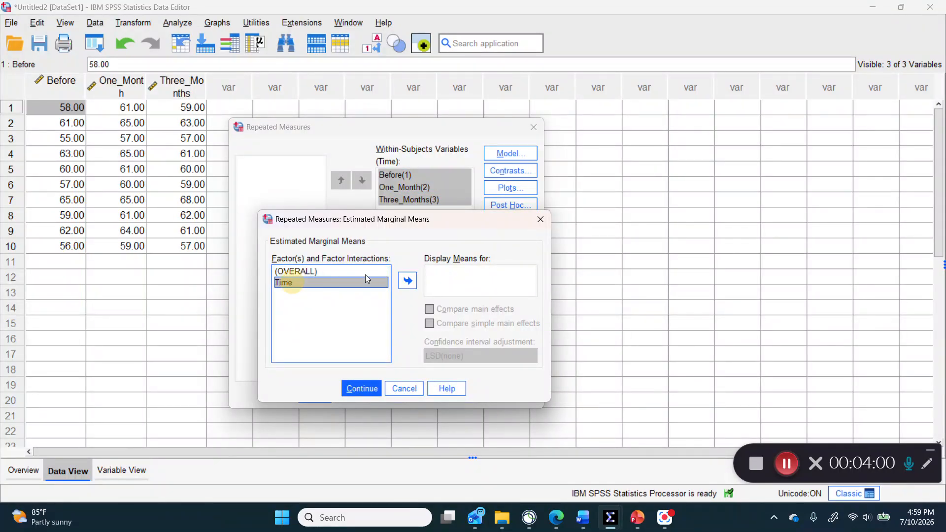
{"action": "left_click", "coordinate": [407, 281]}
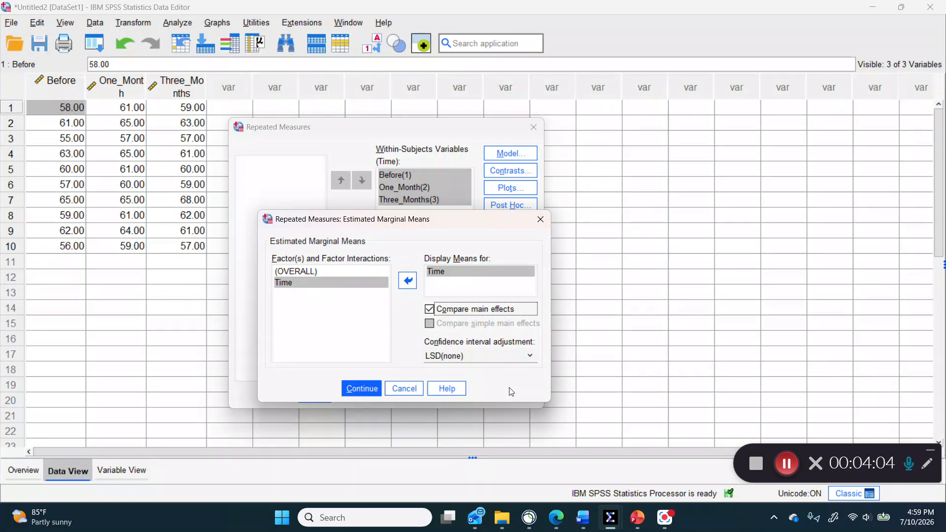
{"action": "left_click", "coordinate": [357, 389]}
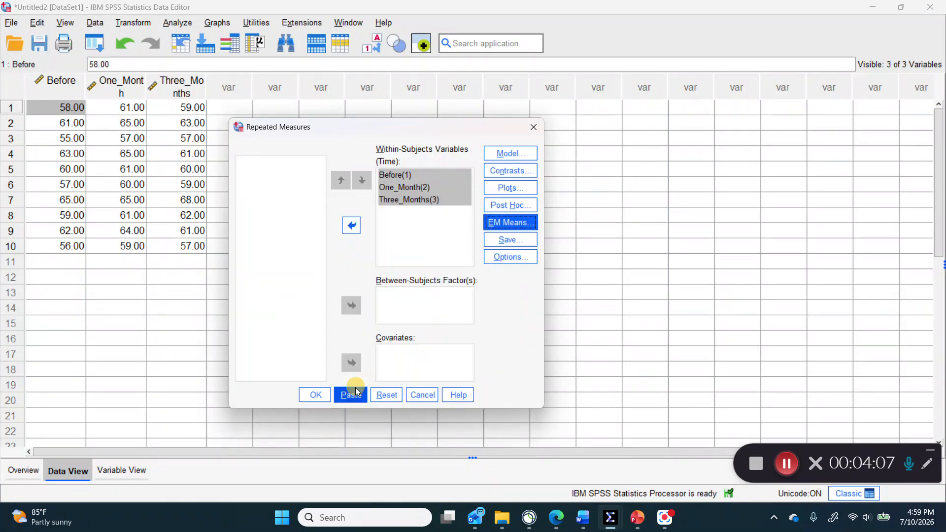
- Request descriptive statistics, estimates of effect size and observed power, and run the repeated measures analysis
{"action": "left_click", "coordinate": [511, 257]}
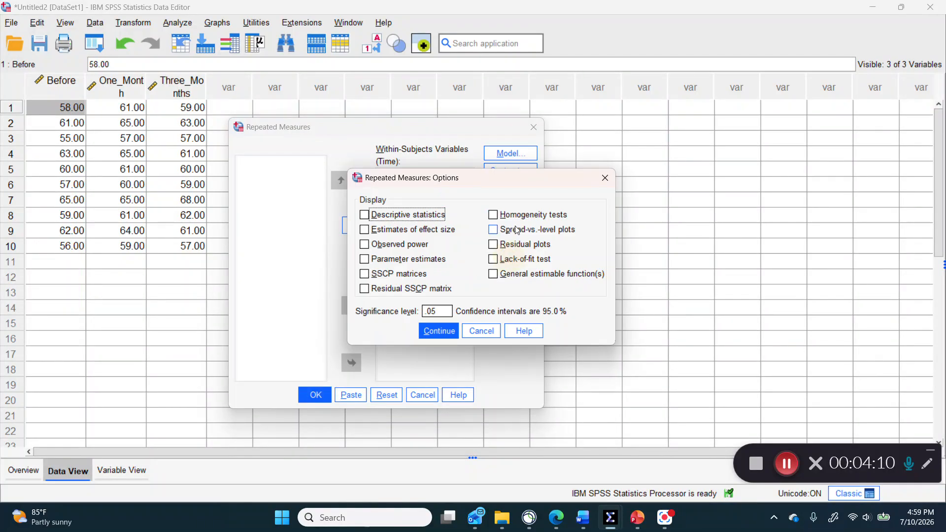
{"action": "left_click", "coordinate": [387, 217]}
{"action": "left_click", "coordinate": [384, 230]}
{"action": "left_click", "coordinate": [378, 244]}
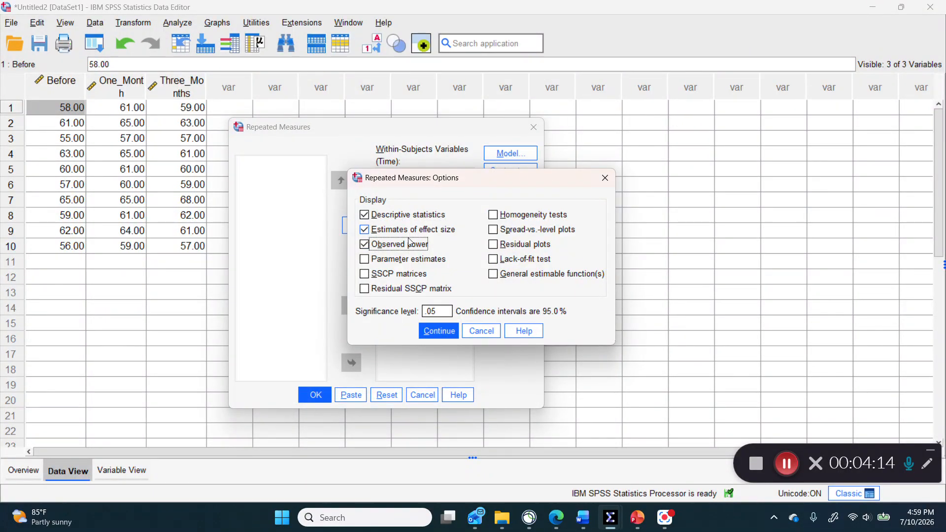
{"action": "left_click", "coordinate": [439, 331]}
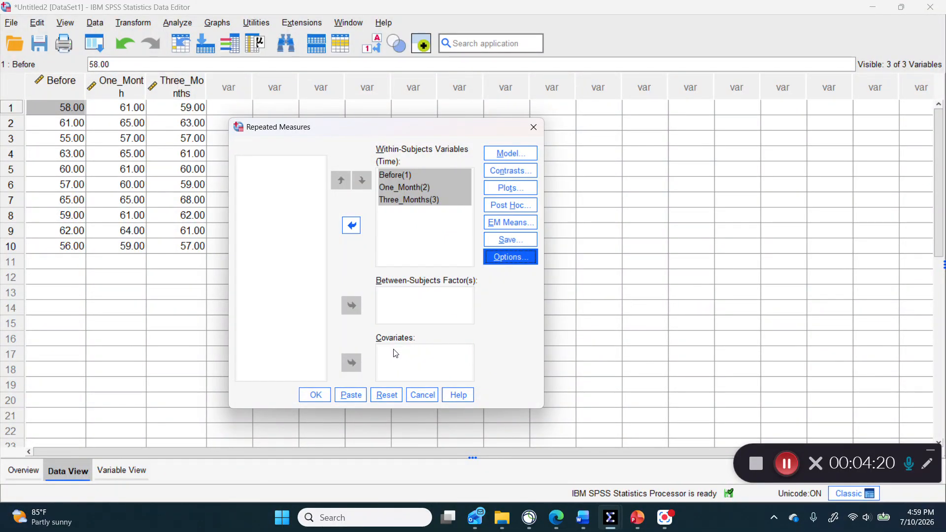
{"action": "left_click", "coordinate": [316, 395]}
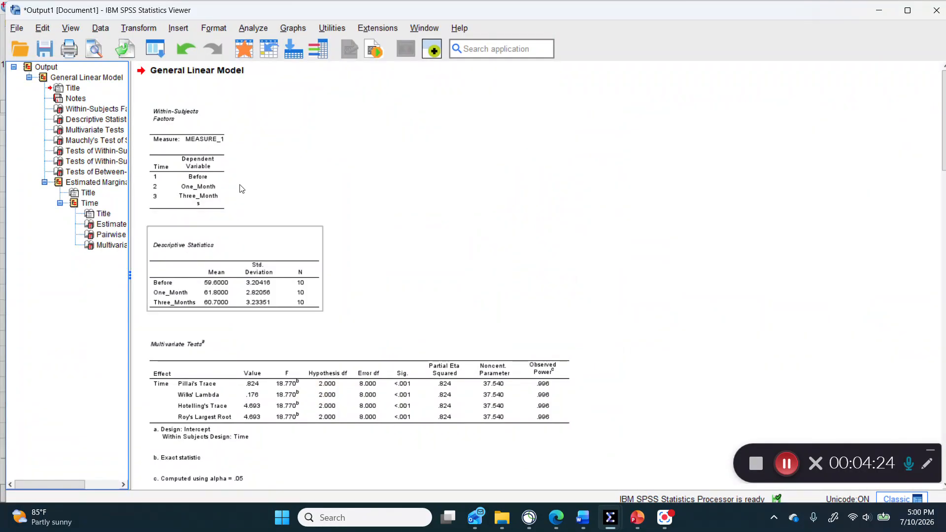
- Review the output tables from Within-Subjects Factors and Descriptive Statistics through Mauchly's Test of Sphericity to Tests of Within-Subjects Effects
{"action": "left_click", "coordinate": [219, 194]}
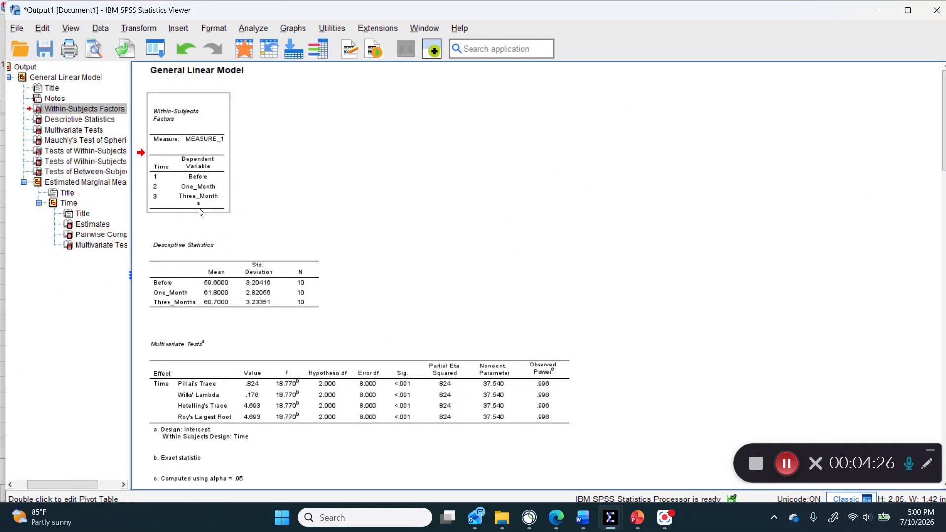
{"action": "left_click", "coordinate": [260, 275]}
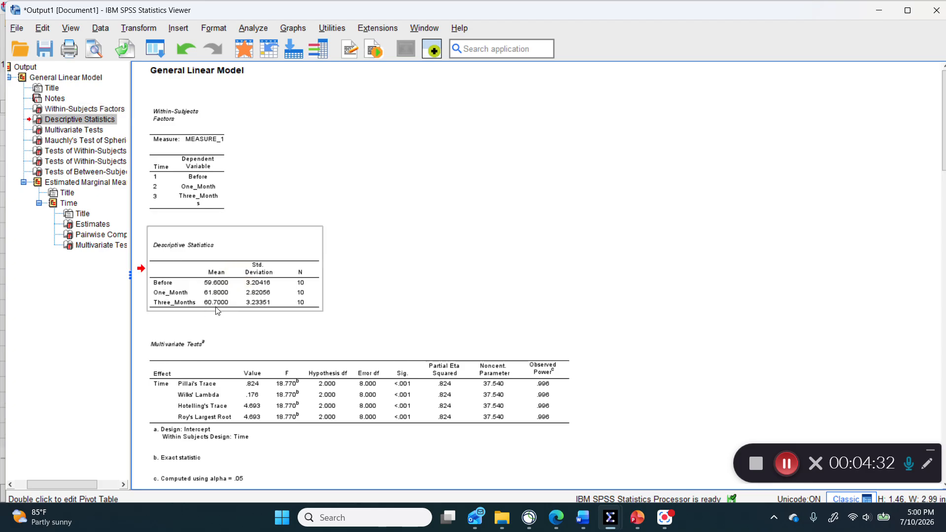
{"action": "scroll", "coordinate": [349, 373], "scroll_direction": "down", "scroll_amount": 3}
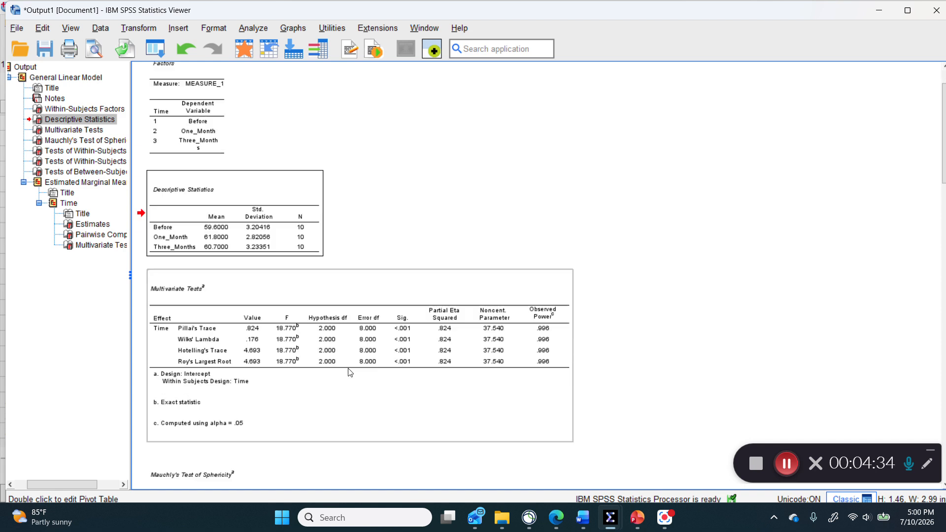
{"action": "left_click", "coordinate": [334, 211]}
{"action": "scroll", "coordinate": [343, 296], "scroll_direction": "down", "scroll_amount": 3}
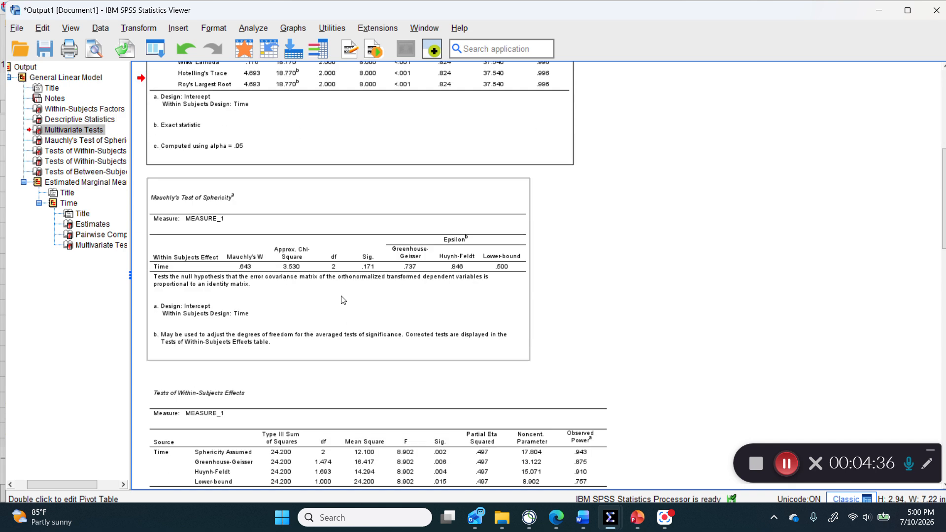
{"action": "left_click", "coordinate": [309, 260]}
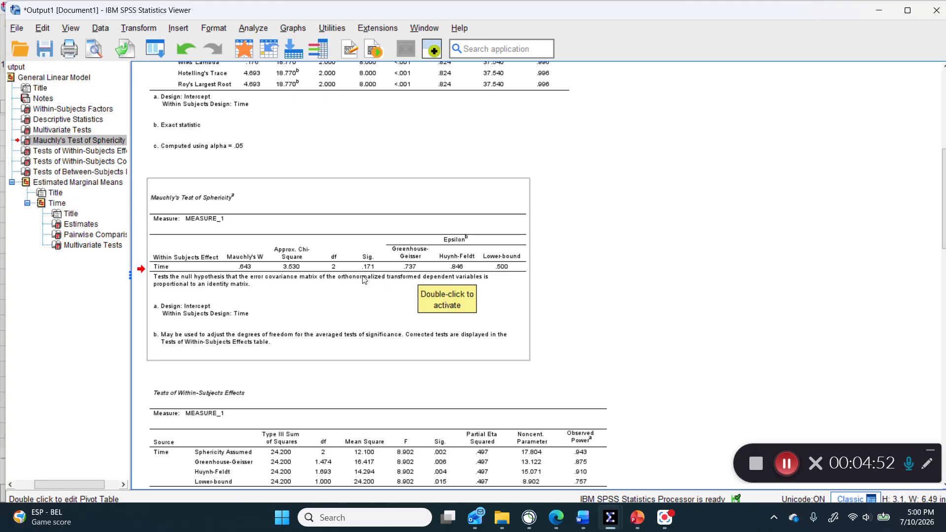
{"action": "scroll", "coordinate": [338, 302], "scroll_direction": "down", "scroll_amount": 5}
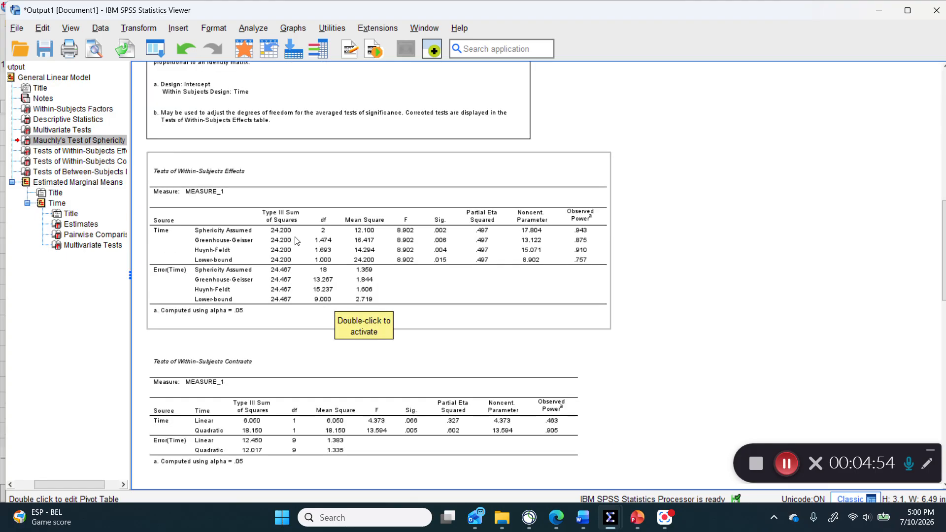
{"action": "left_click", "coordinate": [281, 211]}
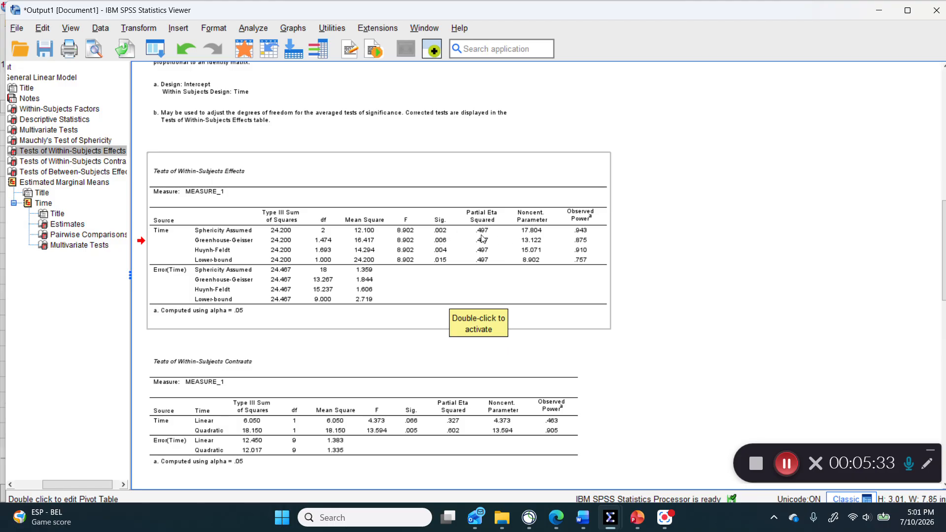
- Open the Tests of Within-Subjects Effects table for editing and shade the Sphericity Assumed df cells for Time and Error(Time) yellow
{"action": "double_click", "coordinate": [424, 262]}
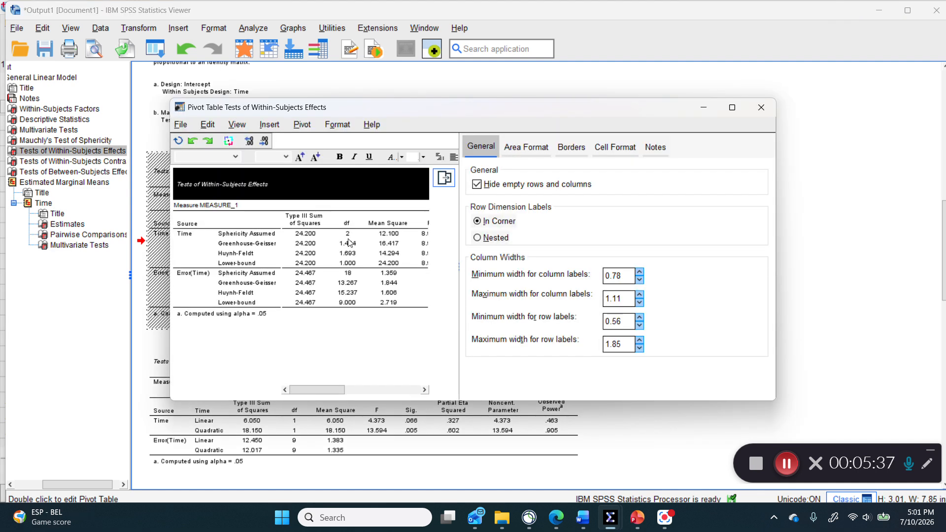
{"action": "left_click", "coordinate": [348, 233]}
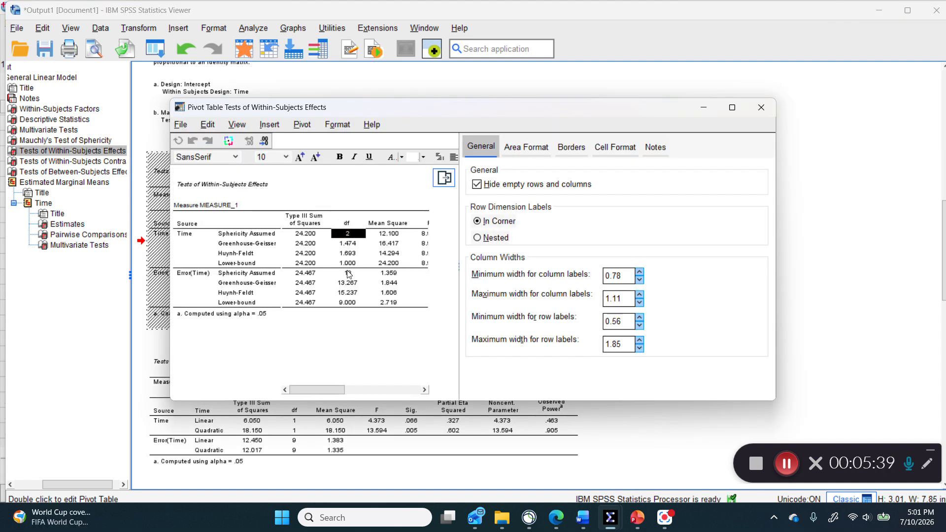
{"action": "left_click", "coordinate": [423, 157]}
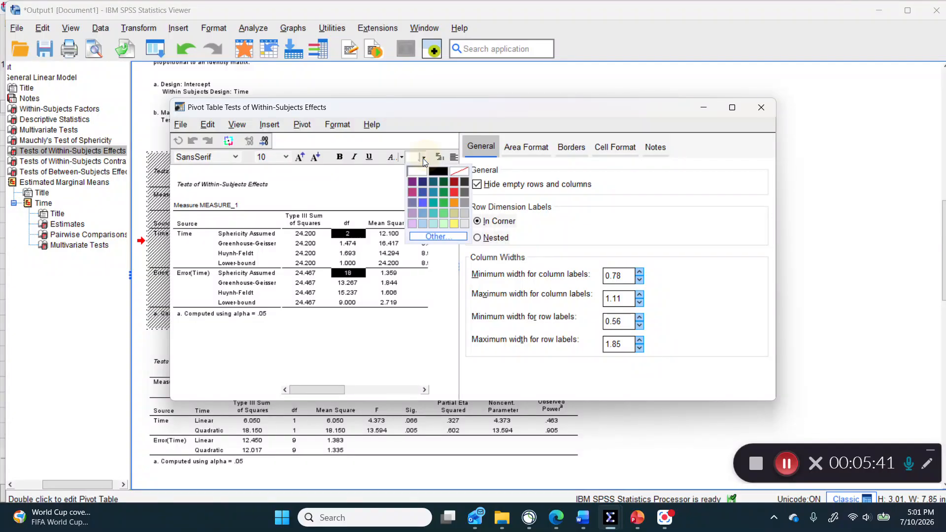
{"action": "left_click", "coordinate": [454, 223]}
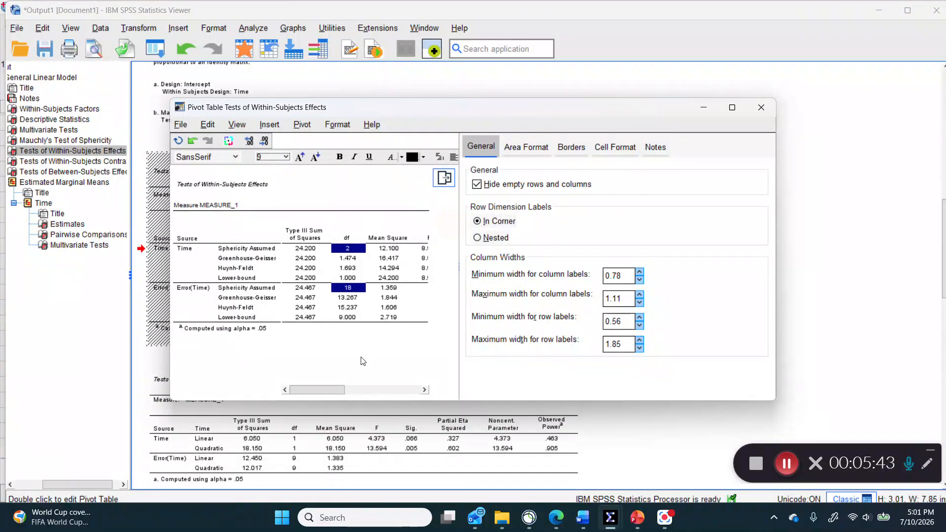
- Shade the F, Sig. and Partial Eta Squared cells in Time's Sphericity Assumed row yellow and close the table editor
{"action": "left_click_drag", "start_coordinate": [332, 386], "coordinate": [376, 384]}
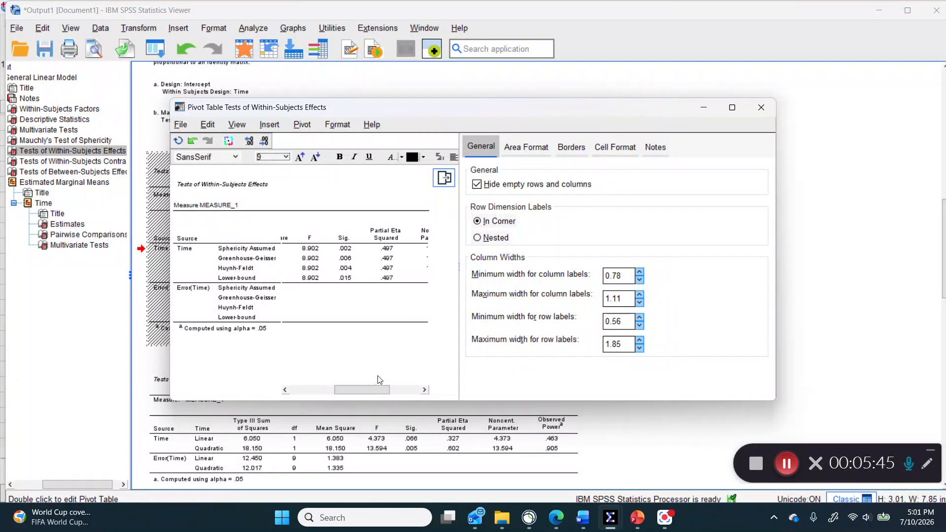
{"action": "left_click", "coordinate": [309, 249]}
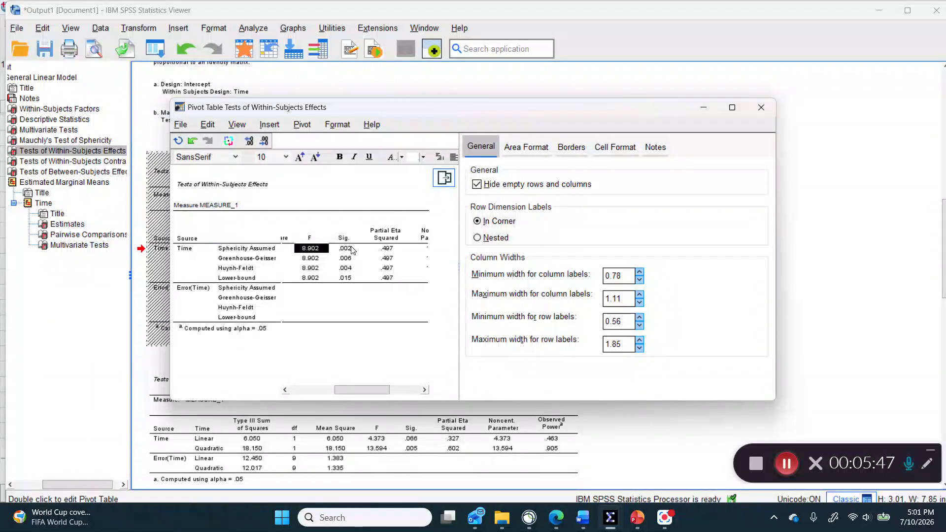
{"action": "left_click", "coordinate": [386, 249], "text": "shift"}
{"action": "left_click", "coordinate": [423, 156]}
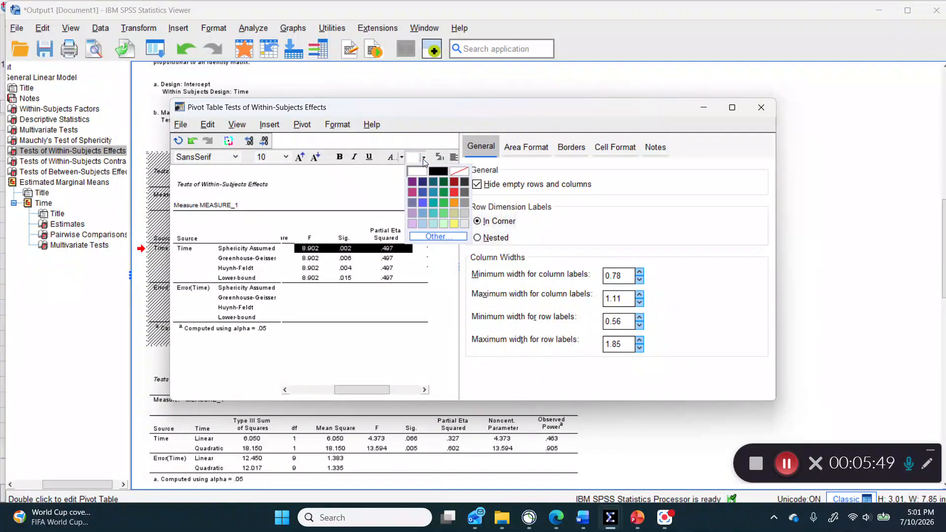
{"action": "left_click", "coordinate": [454, 223]}
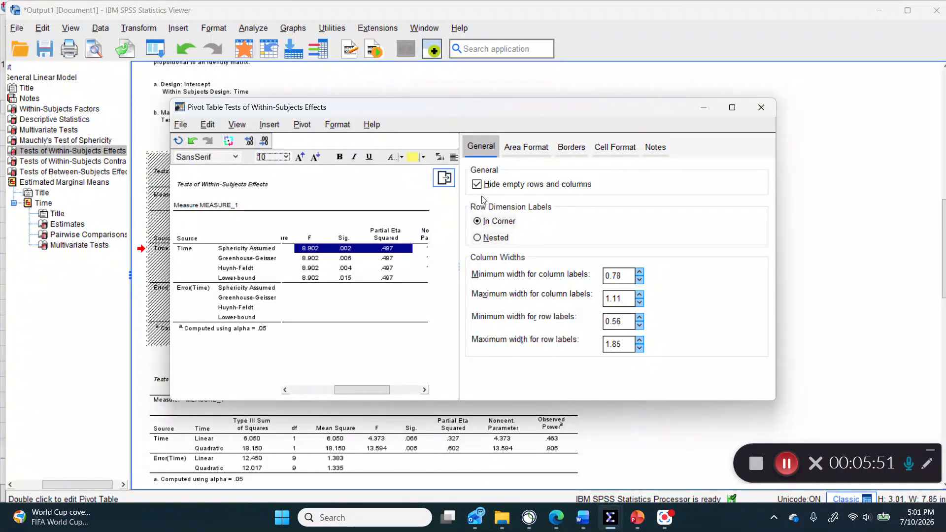
{"action": "left_click", "coordinate": [760, 108]}
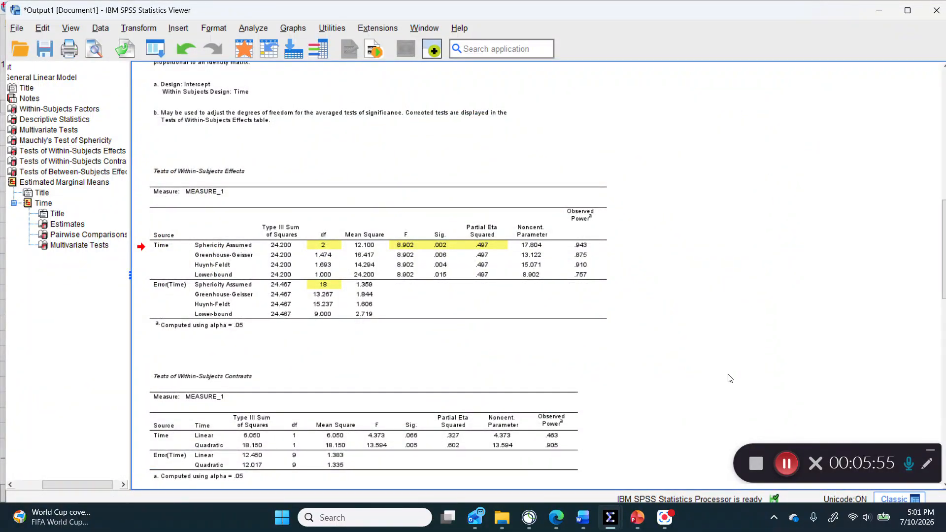
- Check the significance in Mauchly's Test of Sphericity against the Sphericity Assumed row of the Tests of Within-Subjects Effects table
{"action": "left_click", "coordinate": [440, 318]}
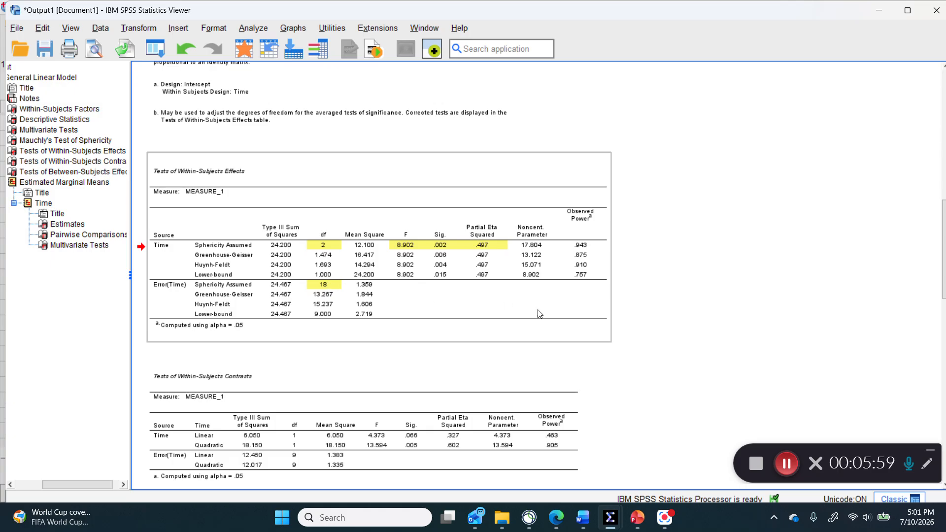
{"action": "scroll", "coordinate": [542, 315], "scroll_direction": "up", "scroll_amount": 3}
{"action": "left_click", "coordinate": [214, 167]}
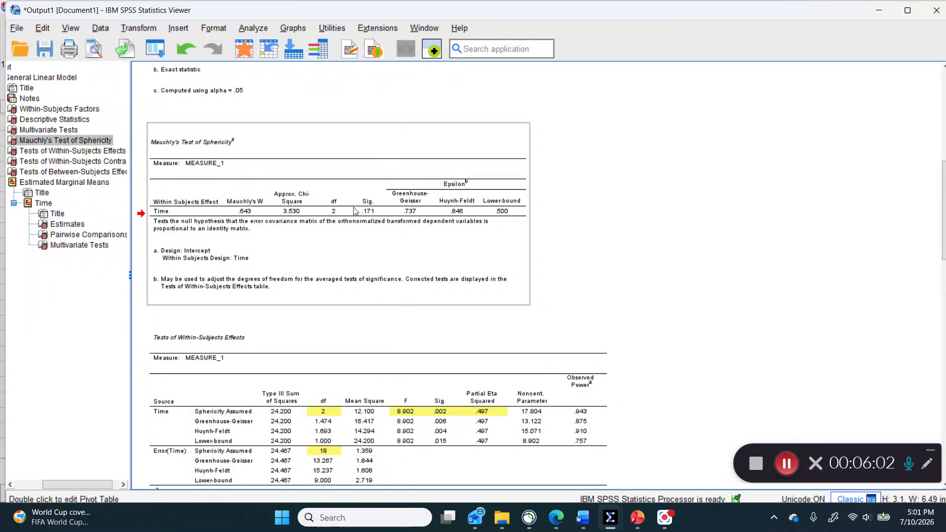
{"action": "scroll", "coordinate": [583, 266], "scroll_direction": "down", "scroll_amount": 3}
{"action": "scroll", "coordinate": [583, 266], "scroll_direction": "down", "scroll_amount": 1}
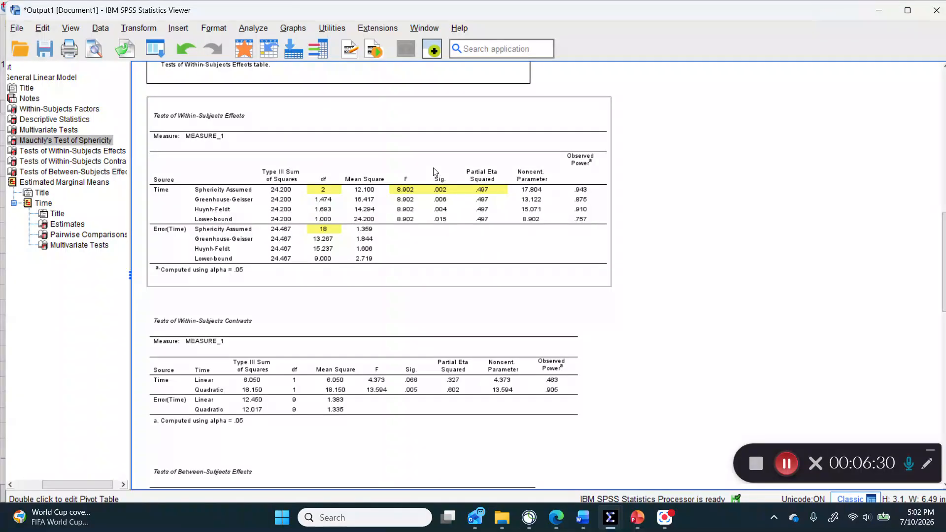
- Examine the Estimates and Pairwise Comparisons tables under Estimated Marginal Means for differences between the three times
{"action": "left_click", "coordinate": [463, 316]}
{"action": "scroll", "coordinate": [466, 312], "scroll_direction": "down", "scroll_amount": 3}
{"action": "scroll", "coordinate": [466, 313], "scroll_direction": "down", "scroll_amount": 3}
{"action": "left_click", "coordinate": [464, 309]}
{"action": "scroll", "coordinate": [463, 307], "scroll_direction": "down", "scroll_amount": 3}
{"action": "scroll", "coordinate": [462, 306], "scroll_direction": "down", "scroll_amount": 3}
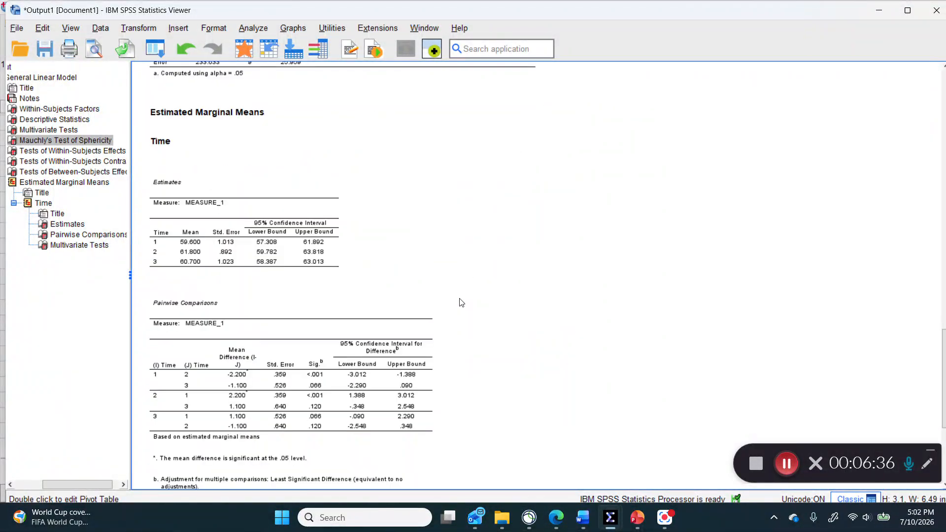
{"action": "left_click", "coordinate": [212, 117]}
{"action": "left_click", "coordinate": [250, 181]}
{"action": "left_click", "coordinate": [268, 372]}
{"action": "scroll", "coordinate": [269, 376], "scroll_direction": "down", "scroll_amount": 3}
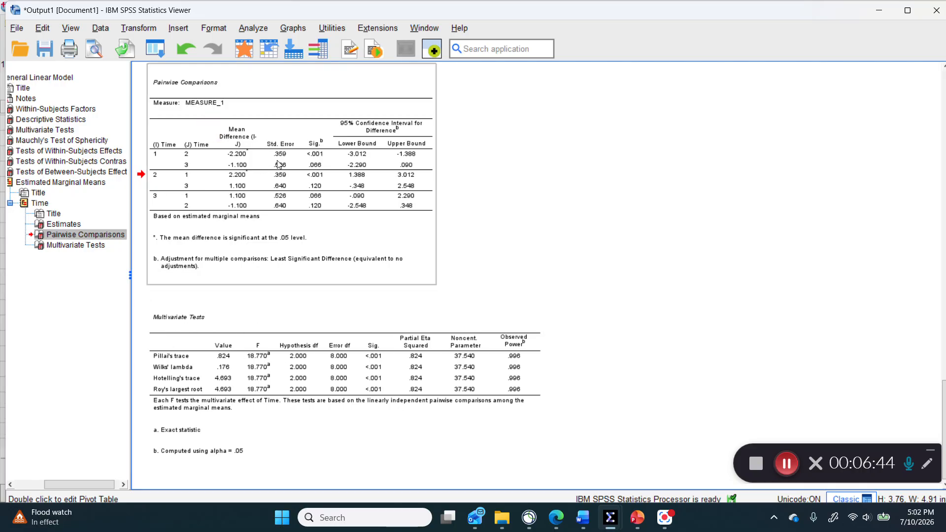
- Shade the Sig. cell comparing Time 1 with Time 2 in the Pairwise Comparisons table yellow and close the editor
{"action": "scroll", "coordinate": [279, 168], "scroll_direction": "up", "scroll_amount": 1}
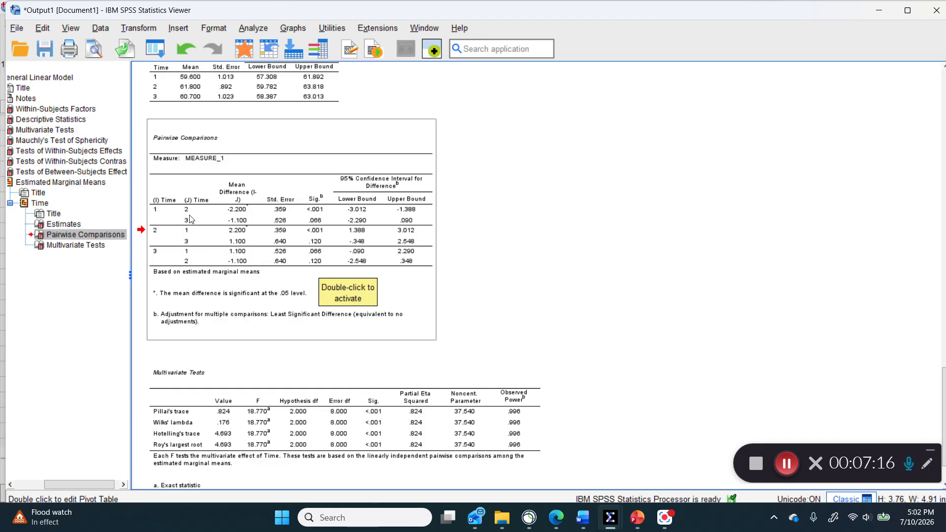
{"action": "double_click", "coordinate": [310, 214]}
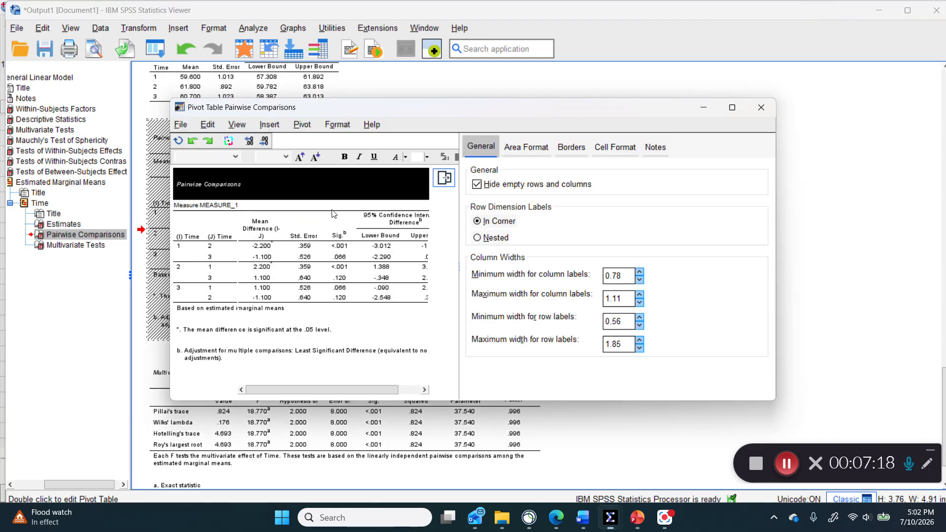
{"action": "left_click", "coordinate": [340, 246]}
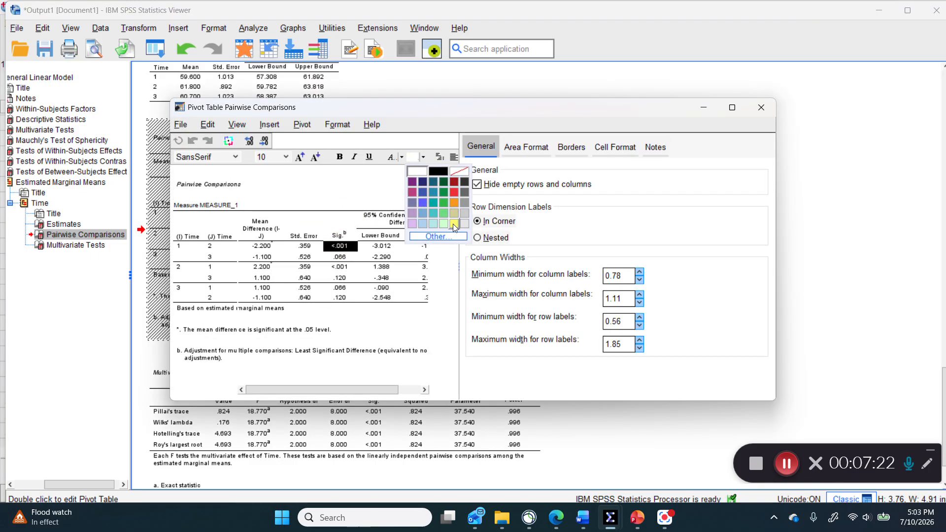
{"action": "left_click", "coordinate": [453, 223]}
{"action": "left_click", "coordinate": [763, 110]}
{"action": "left_click", "coordinate": [767, 115]}
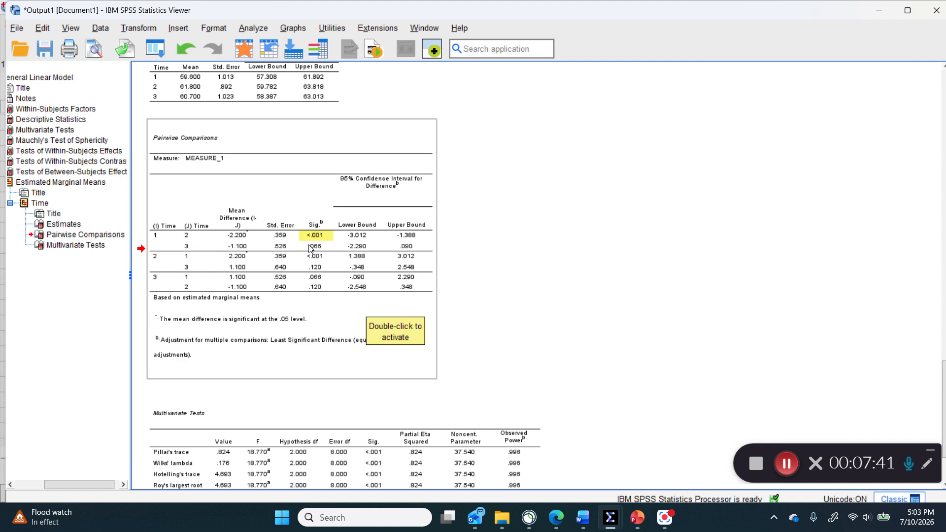
- Review the shaded results in the Tests of Within-Subjects Effects table alongside the Estimates and Pairwise Comparisons tables
{"action": "left_click", "coordinate": [583, 448]}
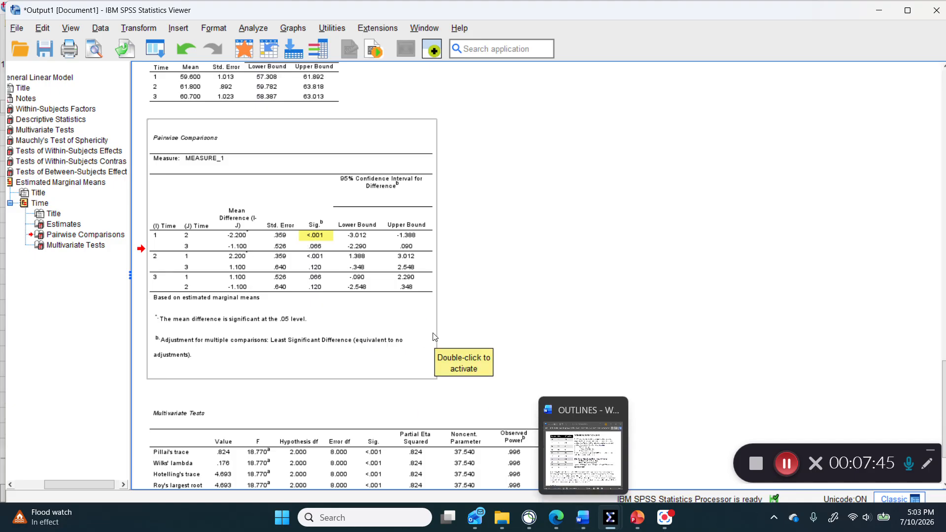
{"action": "scroll", "coordinate": [434, 335], "scroll_direction": "up", "scroll_amount": 5}
{"action": "scroll", "coordinate": [435, 335], "scroll_direction": "up", "scroll_amount": 2}
{"action": "scroll", "coordinate": [434, 334], "scroll_direction": "up", "scroll_amount": 4}
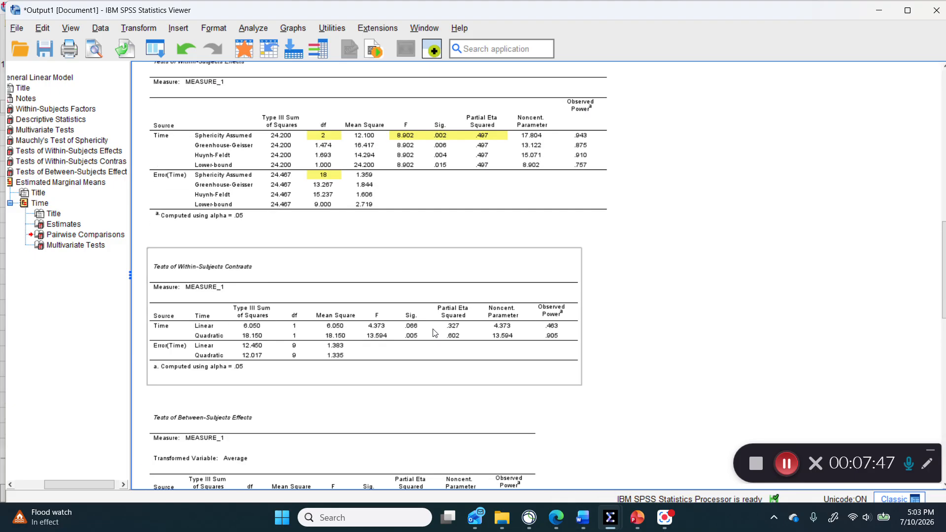
{"action": "scroll", "coordinate": [444, 433], "scroll_direction": "down", "scroll_amount": 9}
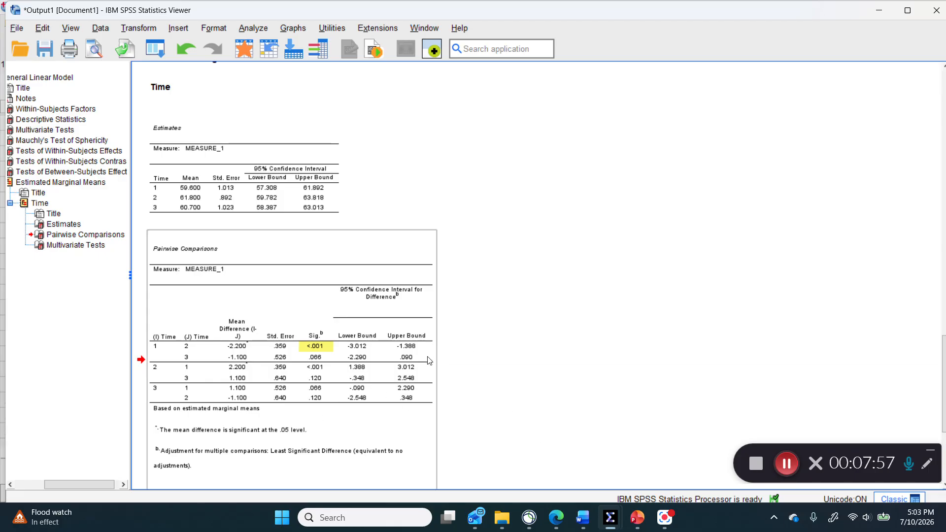
- Start defining a simple boxplot based on summaries of separate variables
{"action": "left_click", "coordinate": [292, 28]}
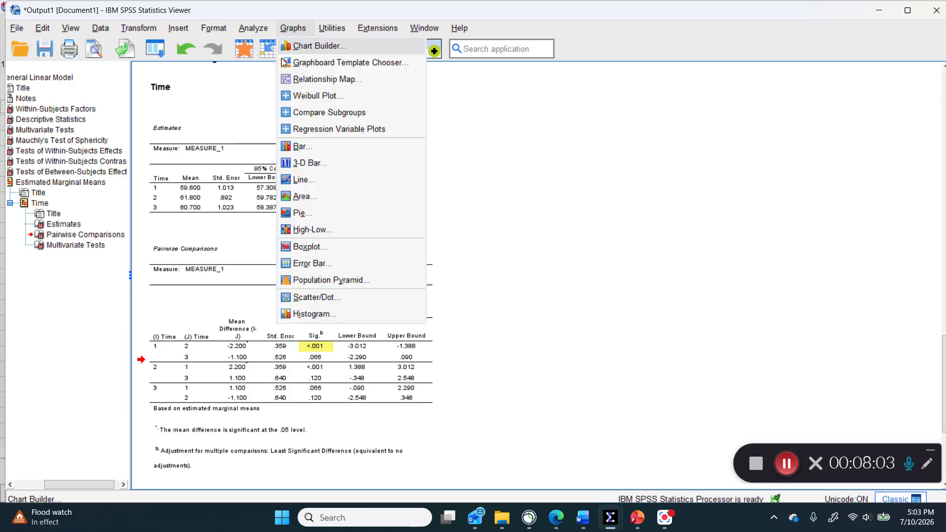
{"action": "left_click", "coordinate": [324, 248]}
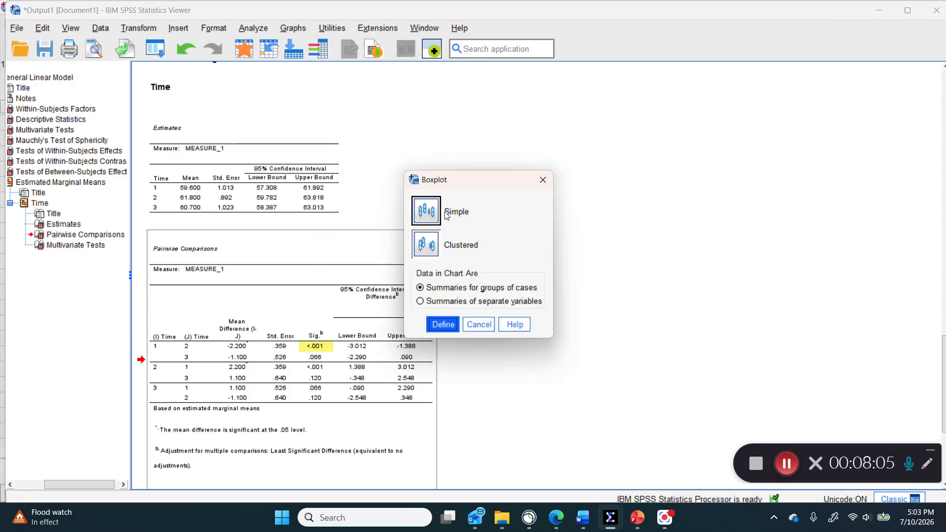
{"action": "left_click", "coordinate": [428, 212]}
{"action": "left_click", "coordinate": [534, 302]}
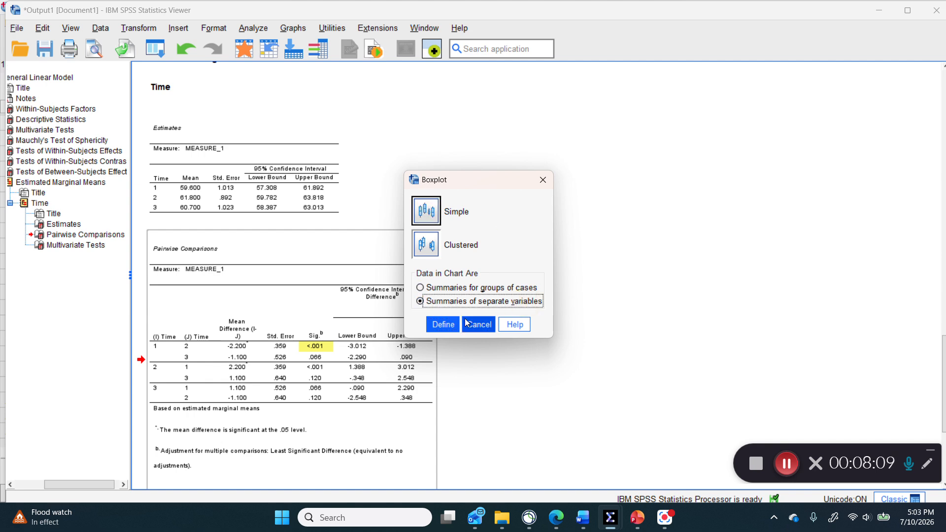
{"action": "left_click", "coordinate": [436, 327]}
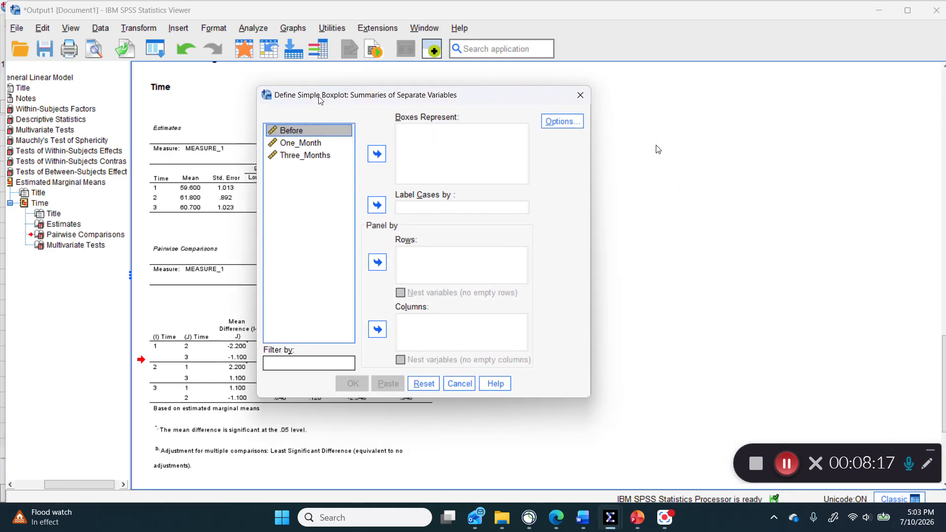
- Assign Before, One_Month and Three_Months as the variables the boxes represent and generate the boxplot
{"action": "left_click", "coordinate": [304, 157], "text": "shift"}
{"action": "left_click", "coordinate": [378, 156]}
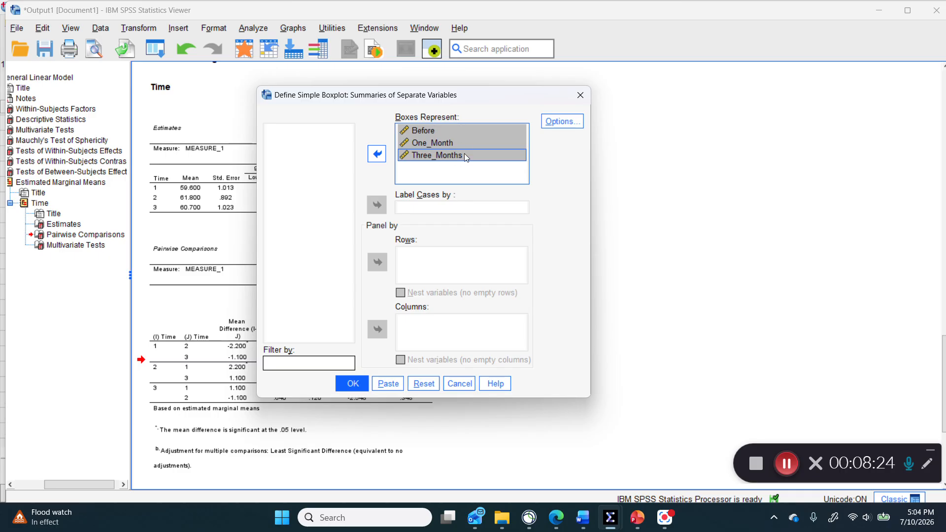
{"action": "left_click", "coordinate": [378, 157]}
{"action": "left_click", "coordinate": [377, 155]}
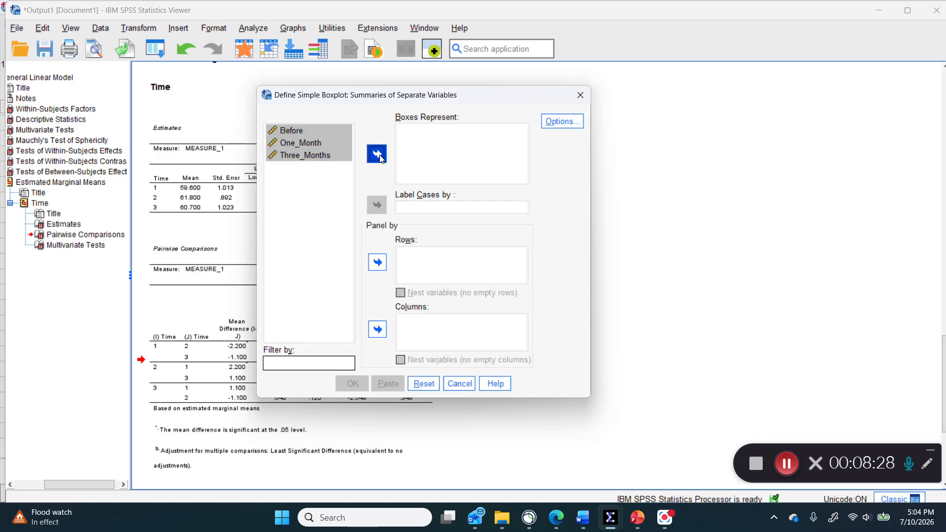
{"action": "left_click", "coordinate": [444, 146]}
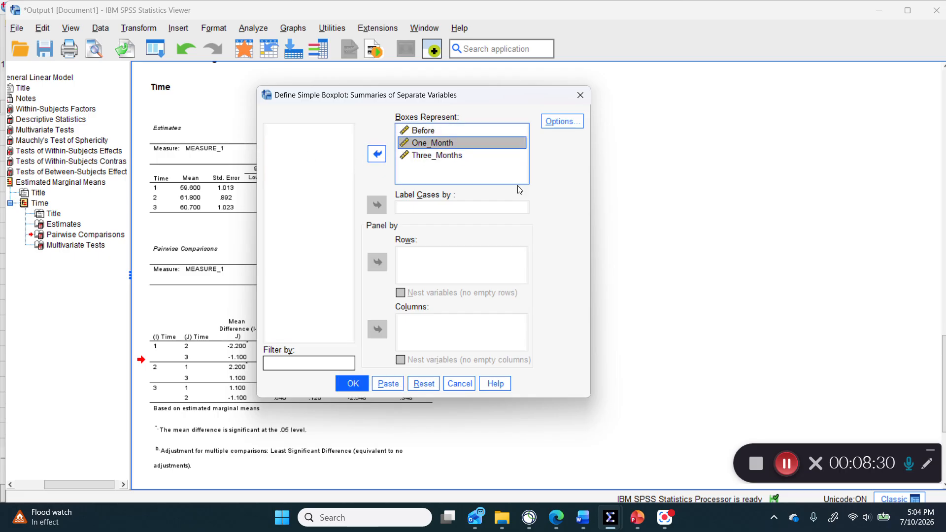
{"action": "left_click", "coordinate": [498, 170]}
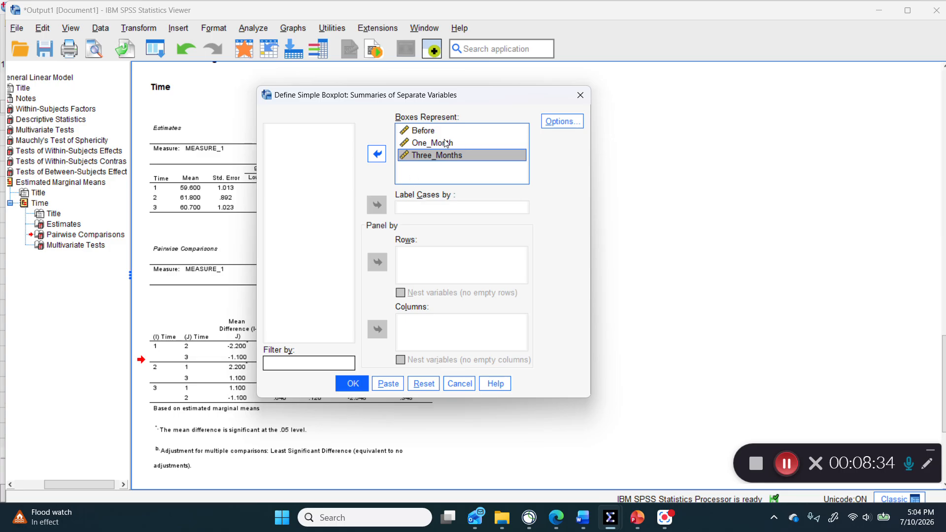
{"action": "left_click", "coordinate": [352, 384]}
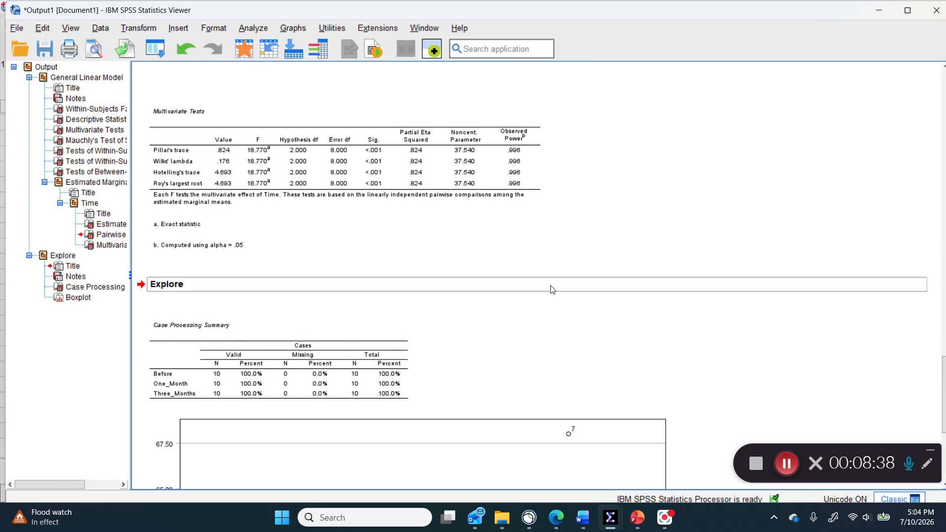
- Open the boxplot for editing, display the vertical axis title and hide the grid lines
{"action": "scroll", "coordinate": [551, 286], "scroll_direction": "down", "scroll_amount": 5}
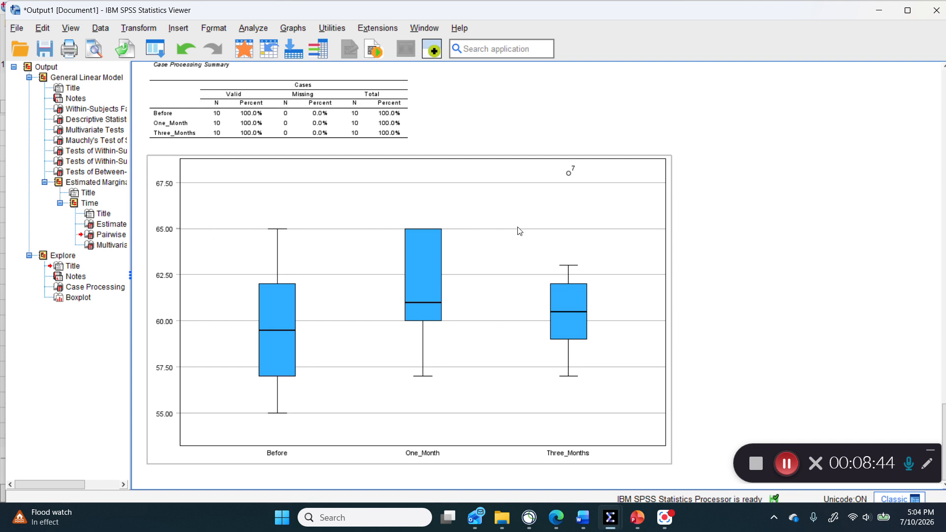
{"action": "double_click", "coordinate": [493, 245]}
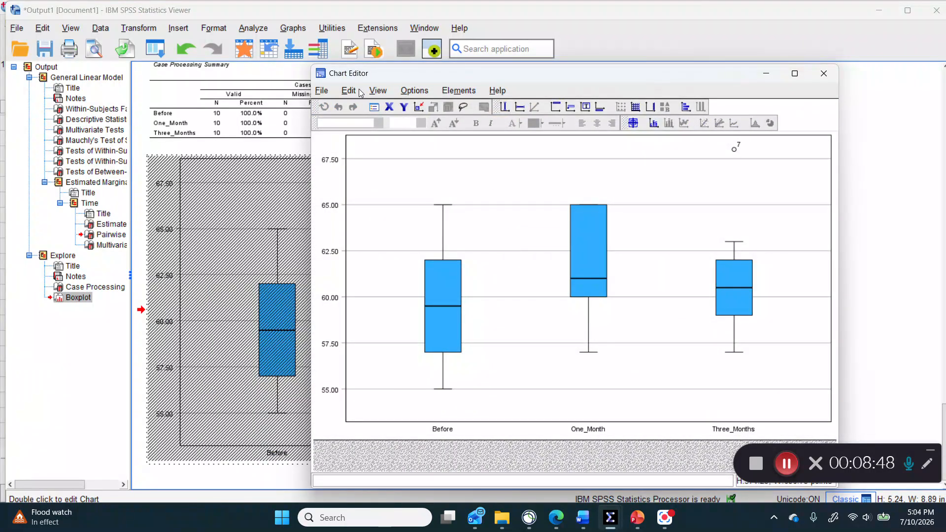
{"action": "double_click", "coordinate": [332, 163]}
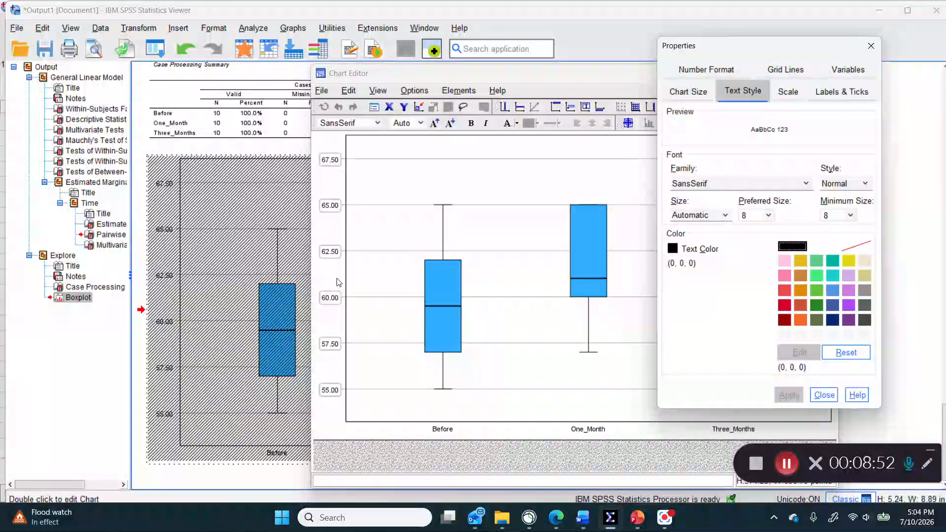
{"action": "left_click", "coordinate": [840, 93]}
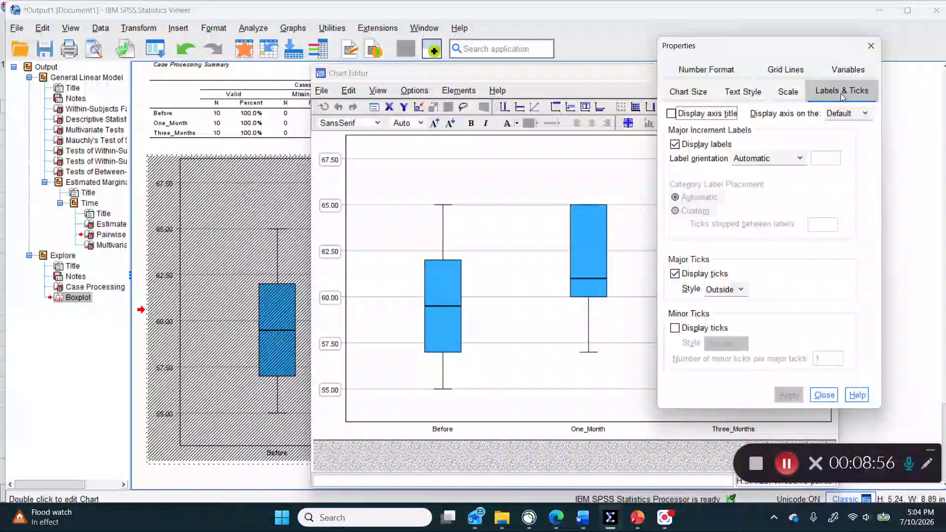
{"action": "left_click", "coordinate": [690, 112]}
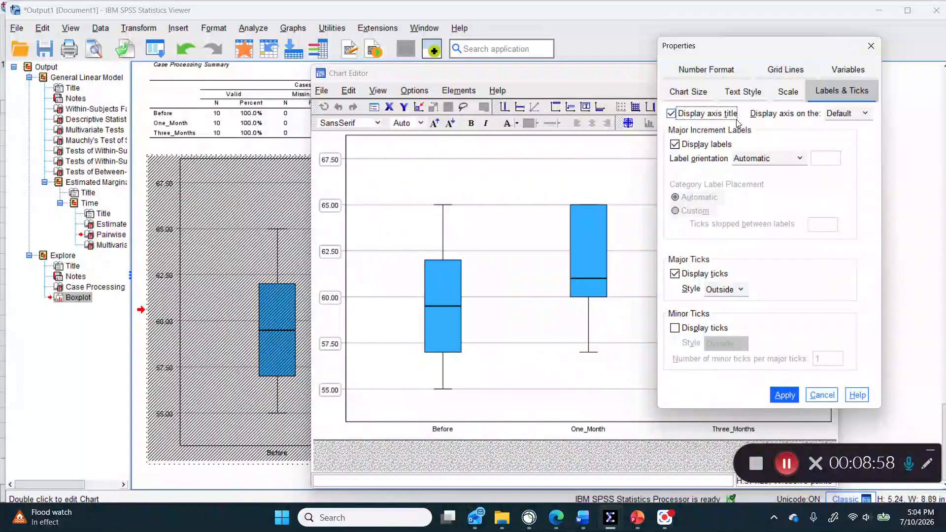
{"action": "left_click", "coordinate": [791, 393]}
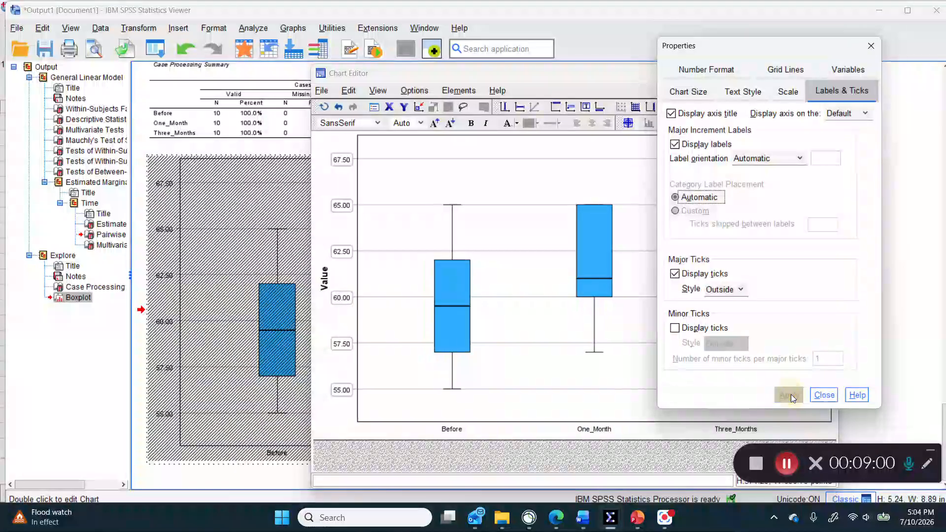
{"action": "left_click", "coordinate": [822, 400]}
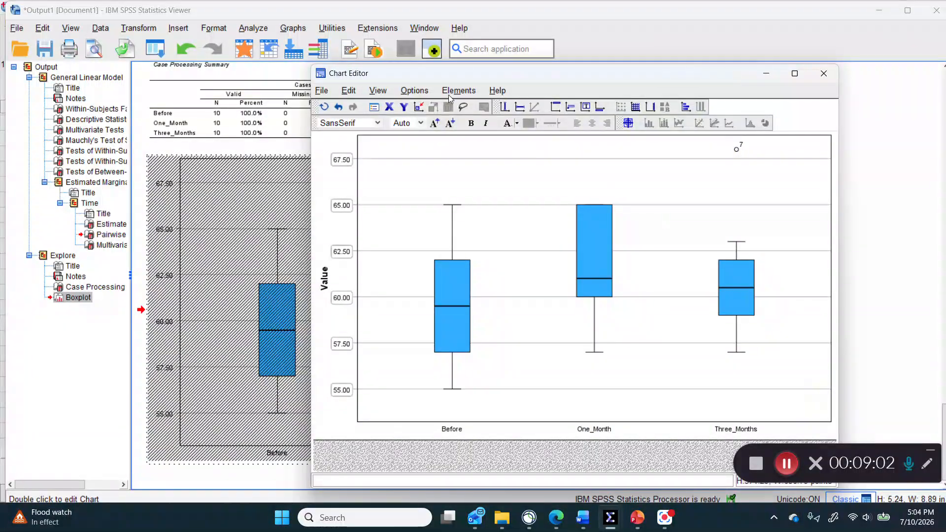
{"action": "left_click", "coordinate": [413, 91]}
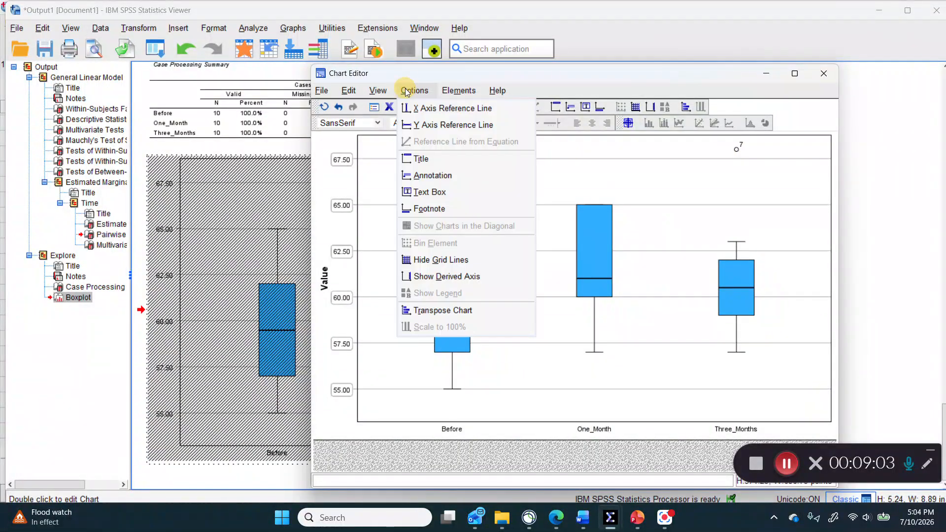
{"action": "left_click", "coordinate": [450, 258]}
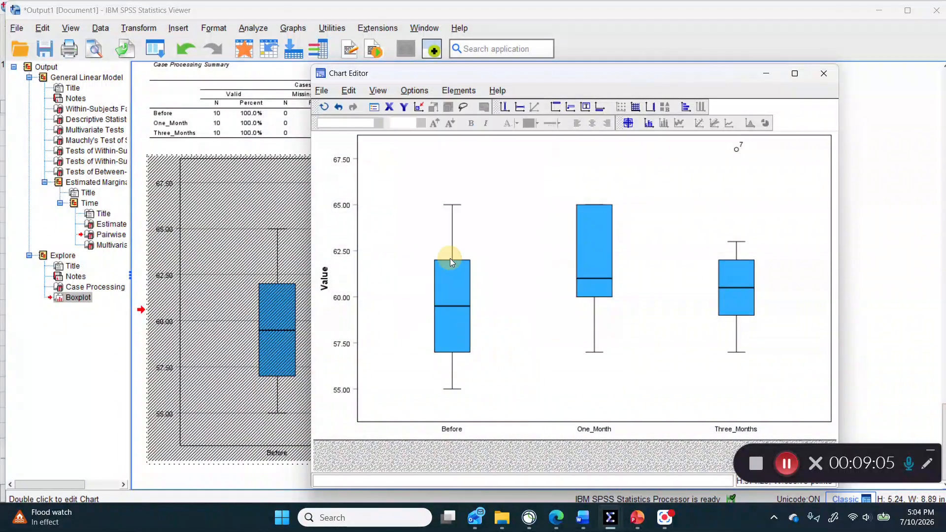
- Change the boxplot's vertical axis title to Productivity in non-bold text and close the chart editor
{"action": "left_click", "coordinate": [327, 282]}
{"action": "left_click", "coordinate": [323, 274]}
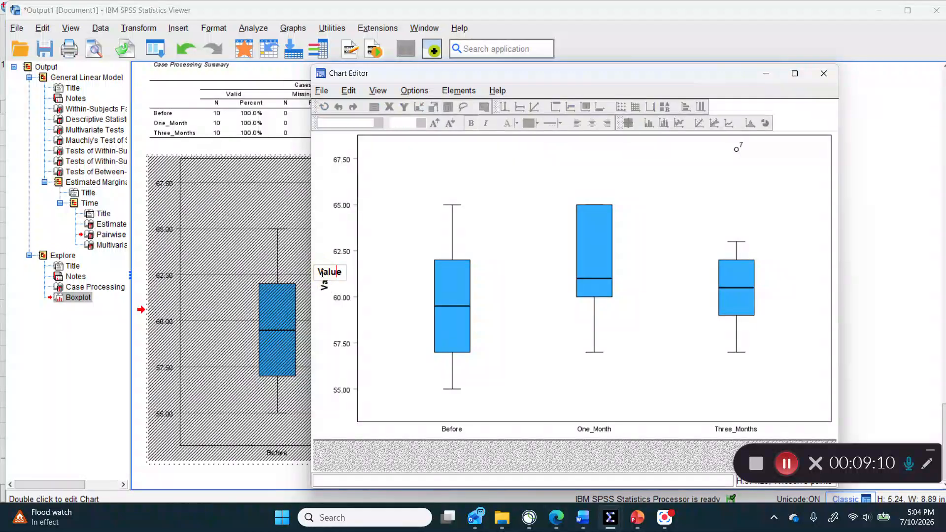
{"action": "double_click", "coordinate": [350, 267]}
{"action": "key", "text": "BackSpace"}
{"action": "type", "text": "Productivity"}
{"action": "left_click", "coordinate": [397, 246]}
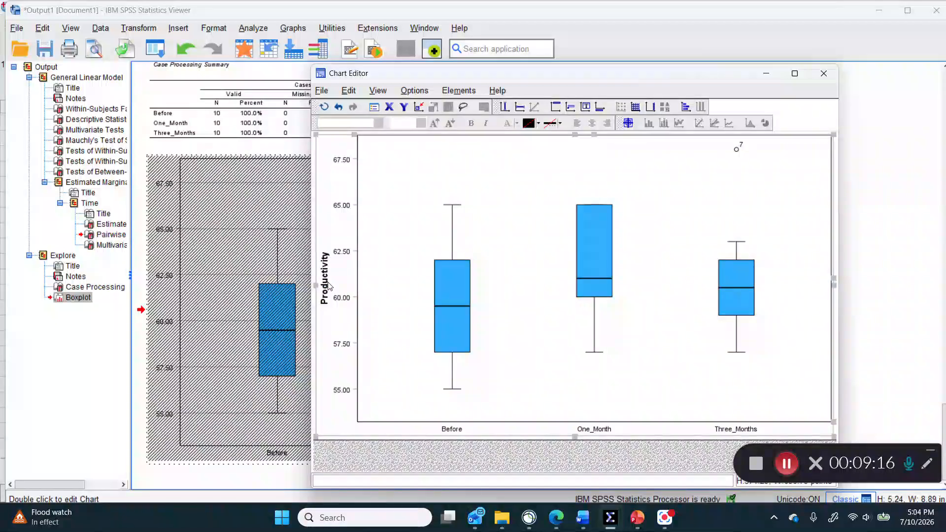
{"action": "left_click", "coordinate": [327, 288]}
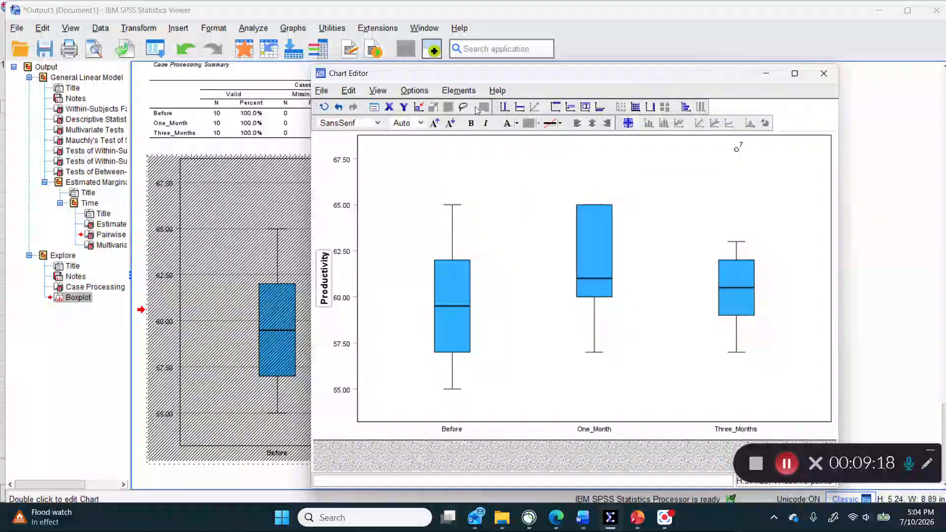
{"action": "left_click", "coordinate": [472, 124]}
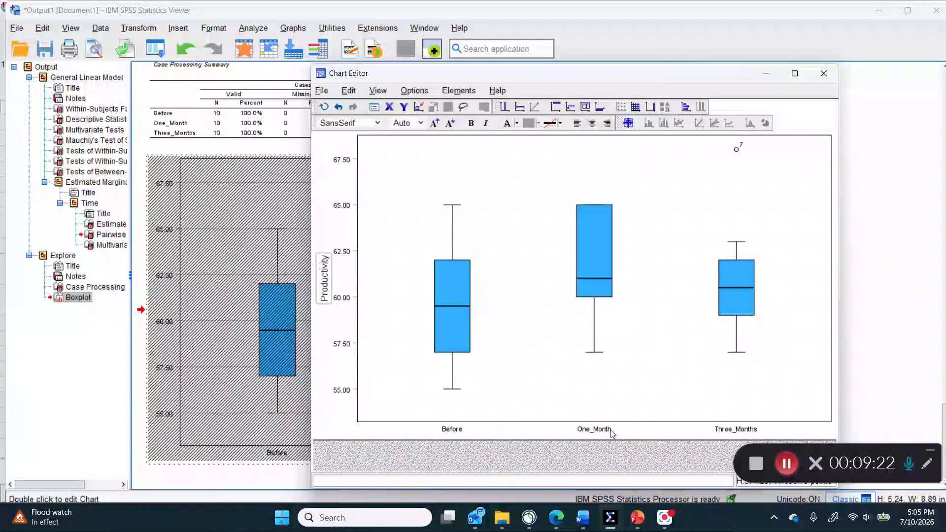
{"action": "left_click", "coordinate": [831, 74]}
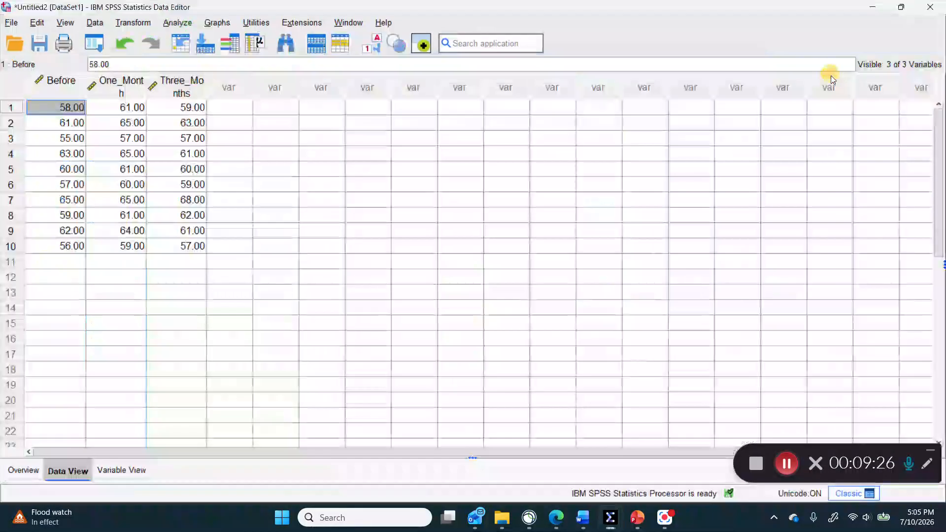
- Return to the output window and copy the edited boxplot as an image
{"action": "mouse_move", "coordinate": [610, 517]}
{"action": "left_click", "coordinate": [664, 479]}
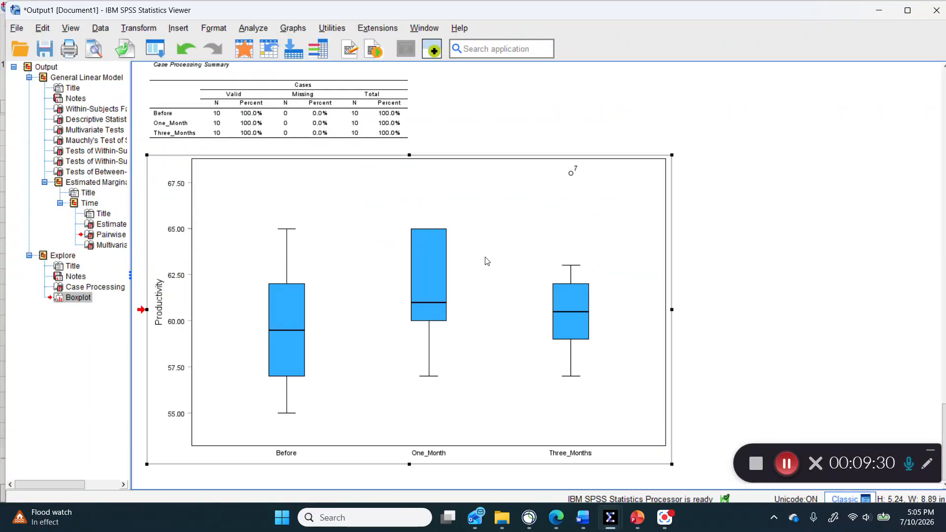
{"action": "right_click", "coordinate": [504, 231]}
{"action": "mouse_move", "coordinate": [541, 240]}
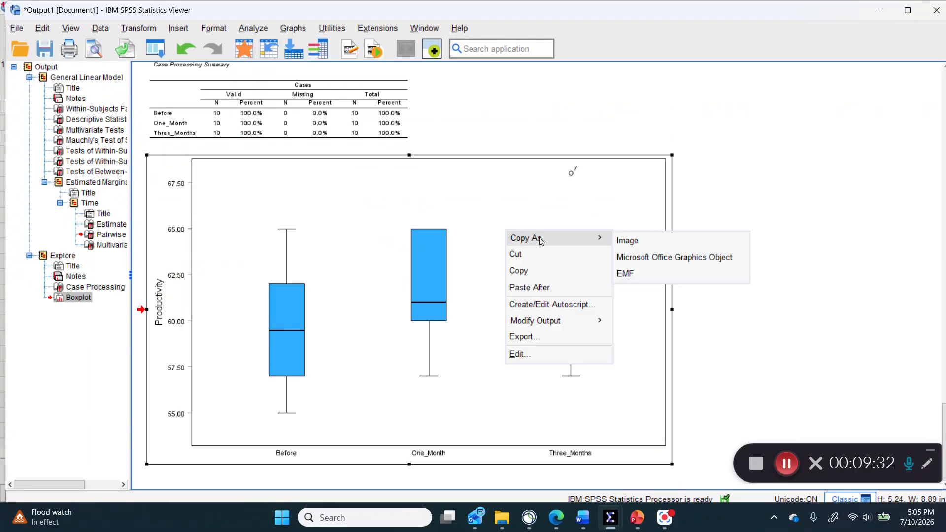
{"action": "left_click", "coordinate": [626, 245]}
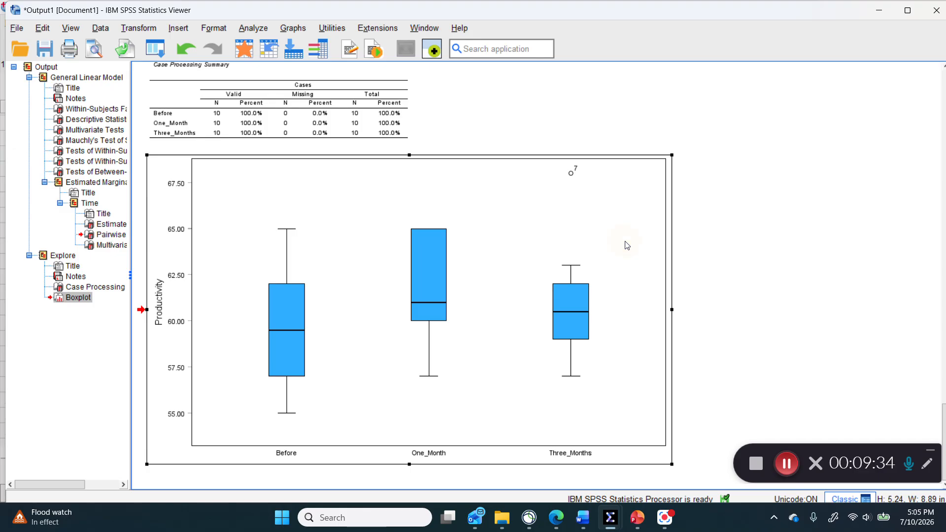
- Switch to the OUTLINES document in Word and paste the boxplot between the Figure 1 title and its note
{"action": "left_click", "coordinate": [584, 522]}
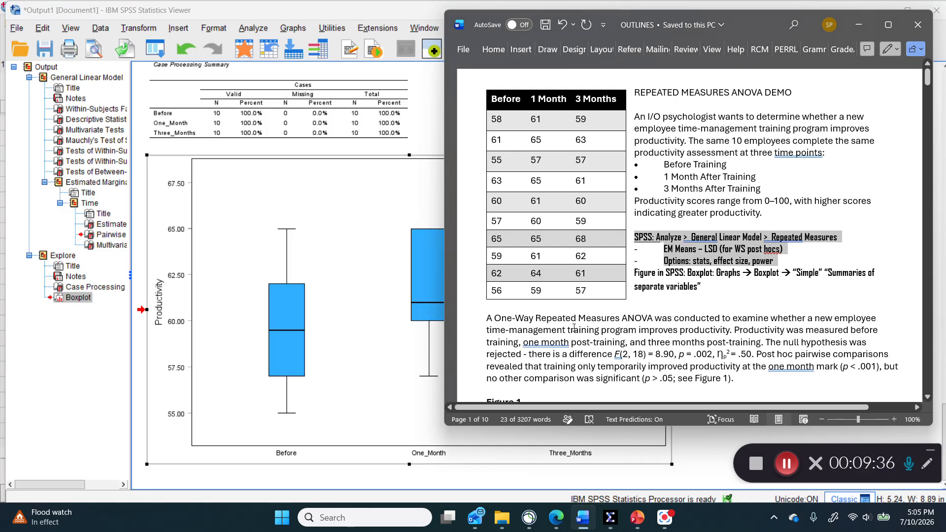
{"action": "scroll", "coordinate": [496, 336], "scroll_direction": "down", "scroll_amount": 3}
{"action": "left_click", "coordinate": [496, 336]}
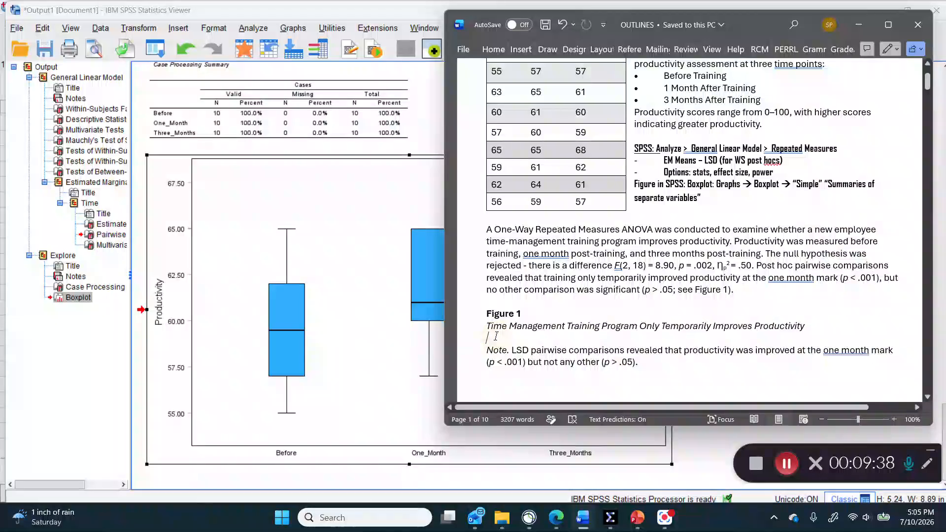
{"action": "right_click", "coordinate": [496, 336]}
{"action": "left_click", "coordinate": [526, 196]}
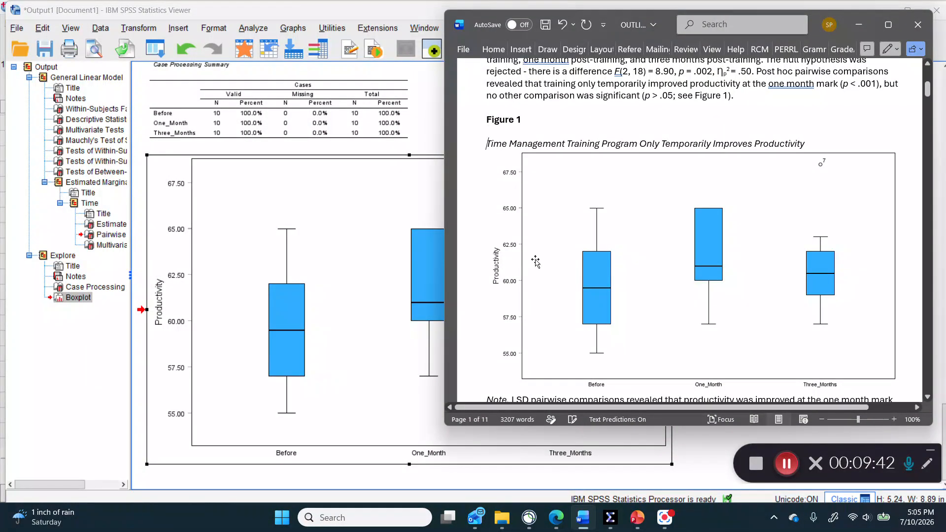
- Shrink the pasted boxplot image under the Figure 1 title to roughly half its width, keeping its proportions
{"action": "scroll", "coordinate": [553, 264], "scroll_direction": "down", "scroll_amount": 2}
{"action": "left_click", "coordinate": [708, 254]}
{"action": "left_click_drag", "start_coordinate": [900, 304], "coordinate": [696, 177]}
{"action": "left_click", "coordinate": [813, 277]}
- Review the results paragraph above Figure 1, from the study description to the reported F, p and partial eta squared
{"action": "scroll", "coordinate": [541, 241], "scroll_direction": "up", "scroll_amount": 7}
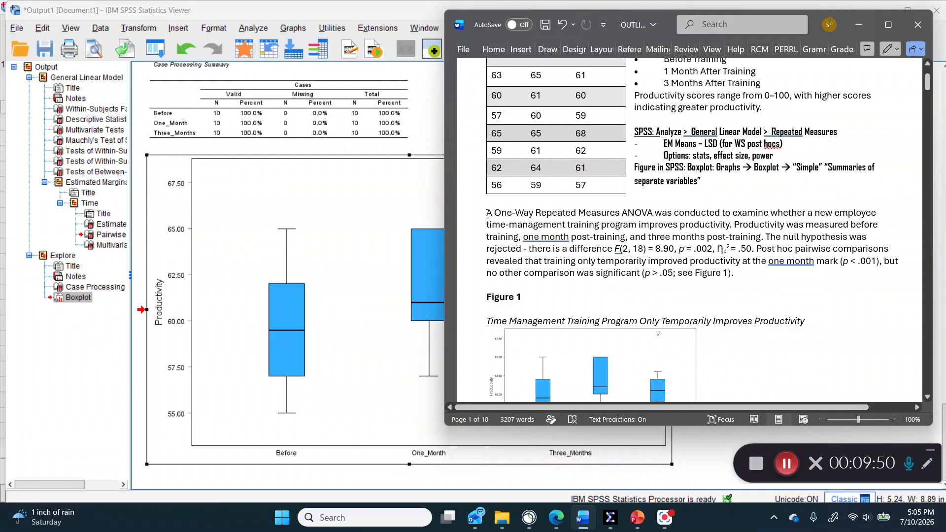
{"action": "left_click_drag", "start_coordinate": [482, 213], "coordinate": [881, 220]}
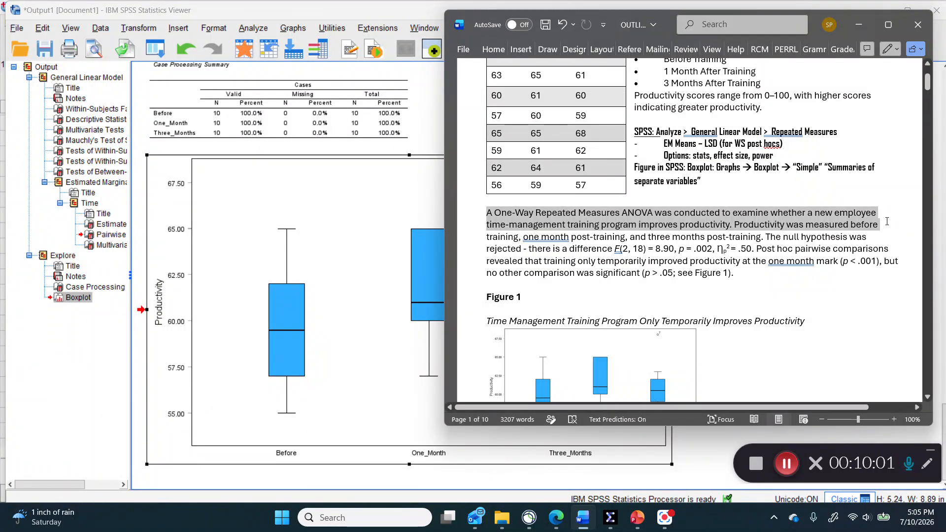
{"action": "left_click_drag", "start_coordinate": [888, 225], "coordinate": [888, 235]}
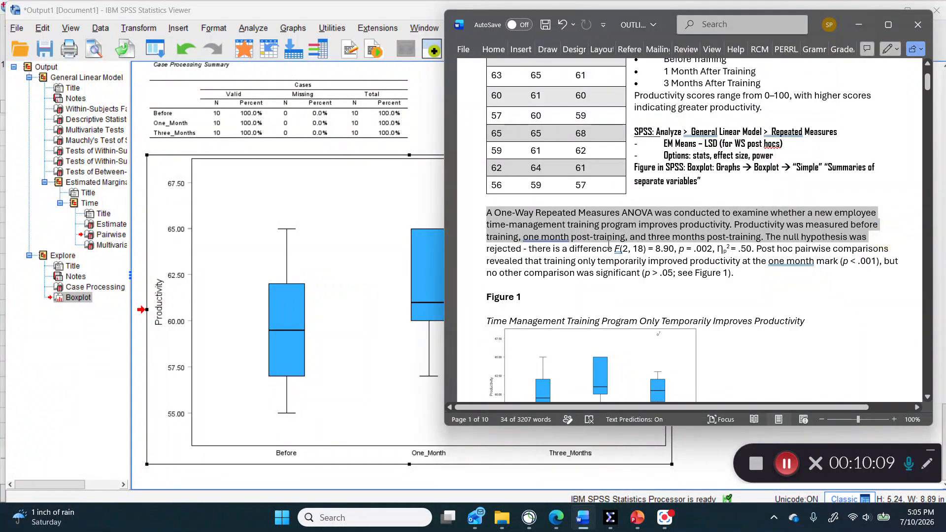
{"action": "left_click_drag", "start_coordinate": [569, 248], "coordinate": [752, 248]}
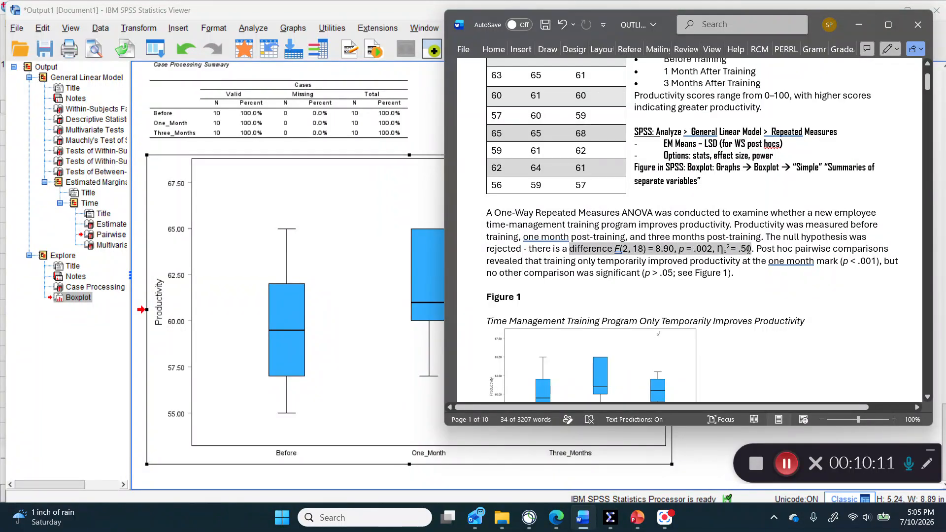
- Compare the reported F statistics with the Tests of Within-Subjects Effects table, moving the Word window aside to uncover the table's columns
{"action": "scroll", "coordinate": [266, 219], "scroll_direction": "up", "scroll_amount": 5}
{"action": "scroll", "coordinate": [266, 219], "scroll_direction": "up", "scroll_amount": 15}
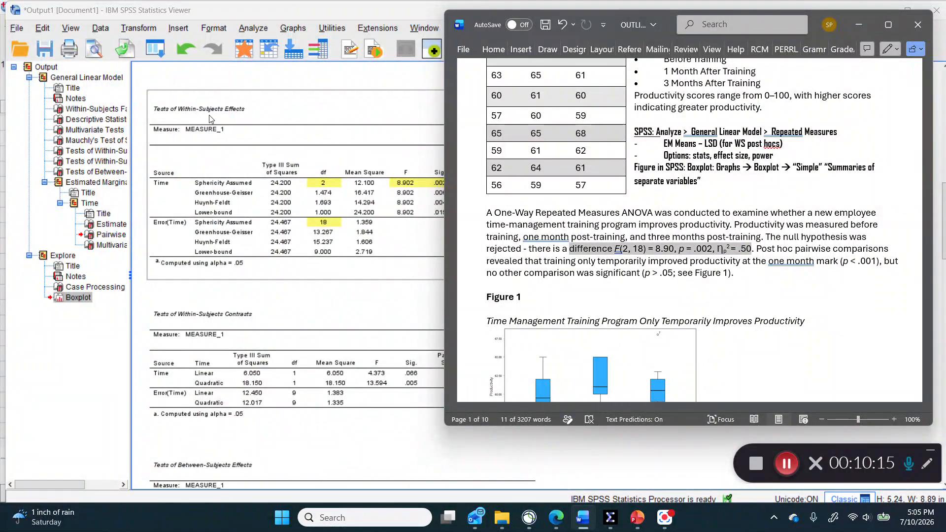
{"action": "left_click", "coordinate": [602, 26]}
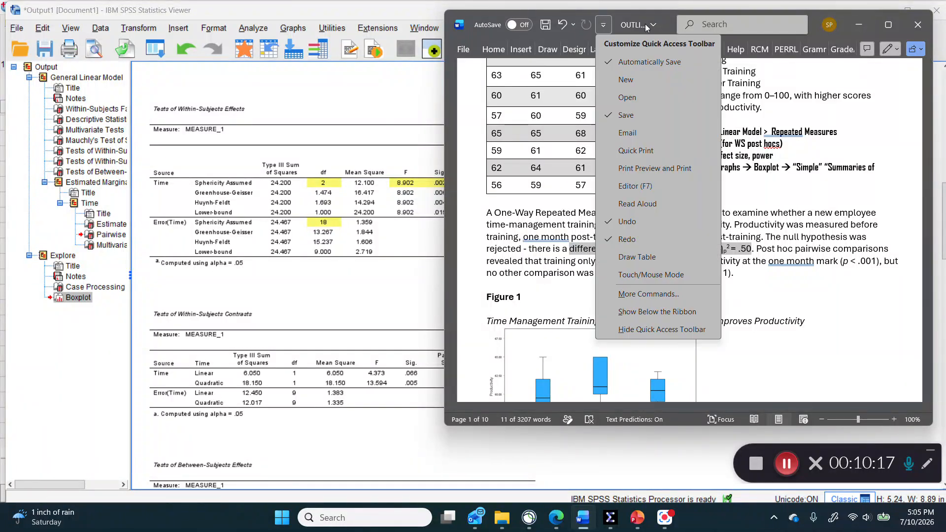
{"action": "left_click_drag", "start_coordinate": [621, 25], "coordinate": [683, 25]}
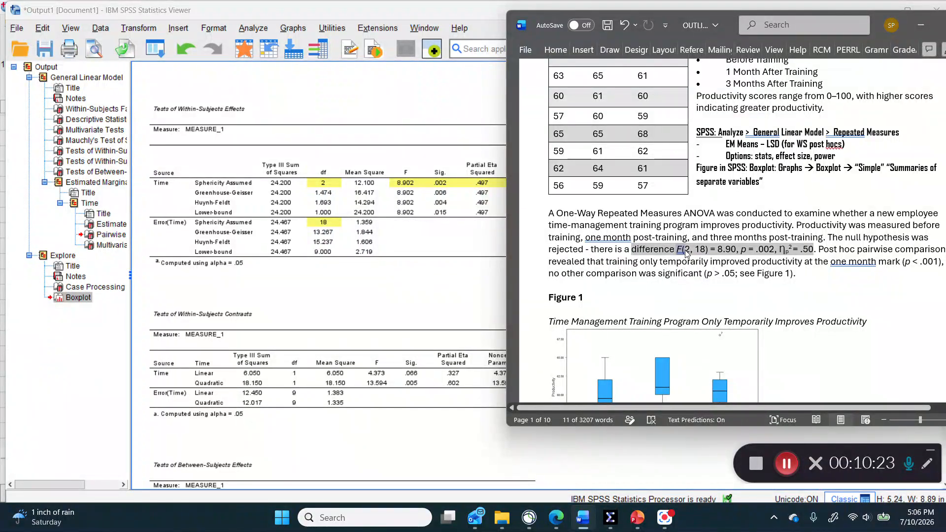
{"action": "left_click", "coordinate": [351, 172]}
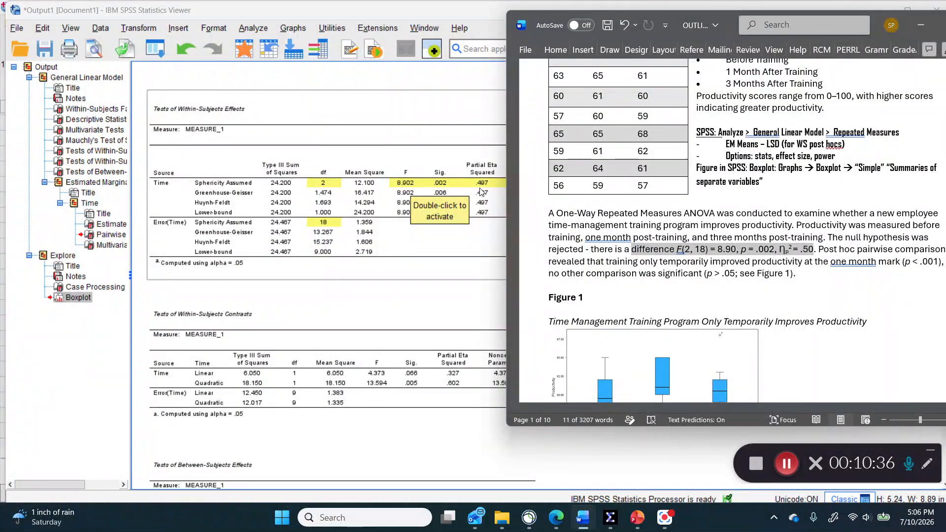
{"action": "left_click", "coordinate": [819, 249]}
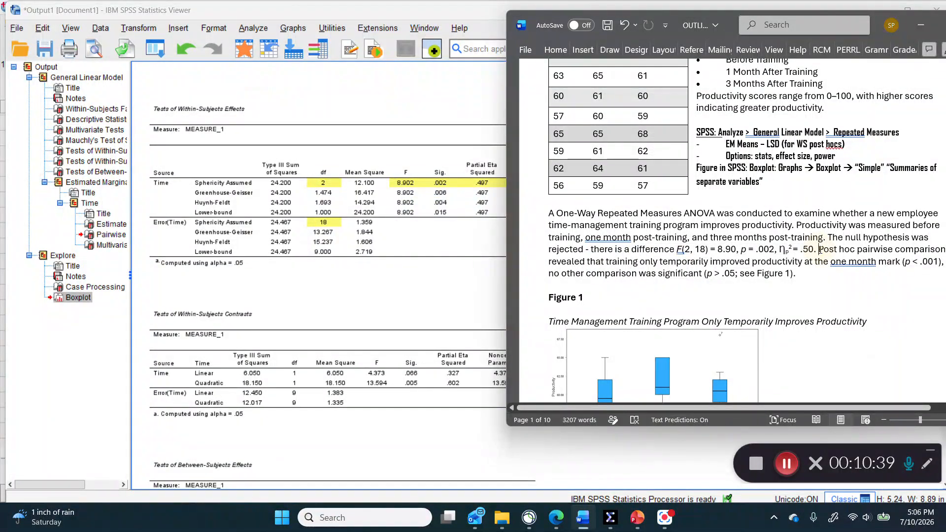
- Examine how the write-up reports the overall p-value and introduces the post hoc pairwise comparisons
{"action": "left_click", "coordinate": [768, 250]}
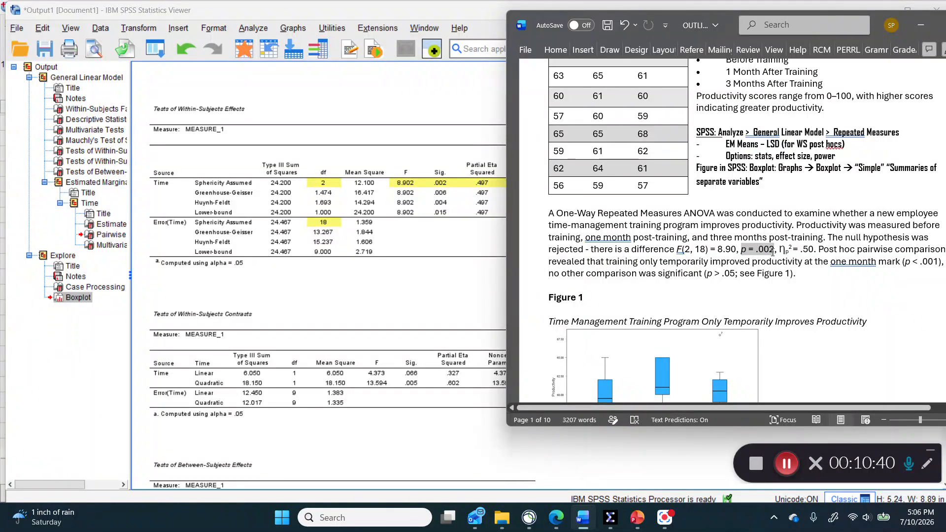
{"action": "left_click_drag", "start_coordinate": [772, 251], "coordinate": [758, 254]}
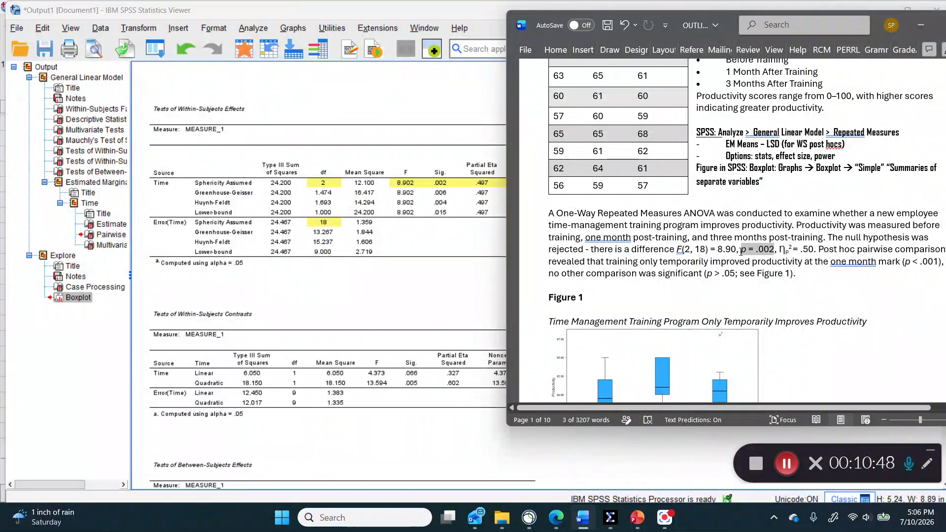
{"action": "left_click_drag", "start_coordinate": [818, 249], "coordinate": [863, 257]}
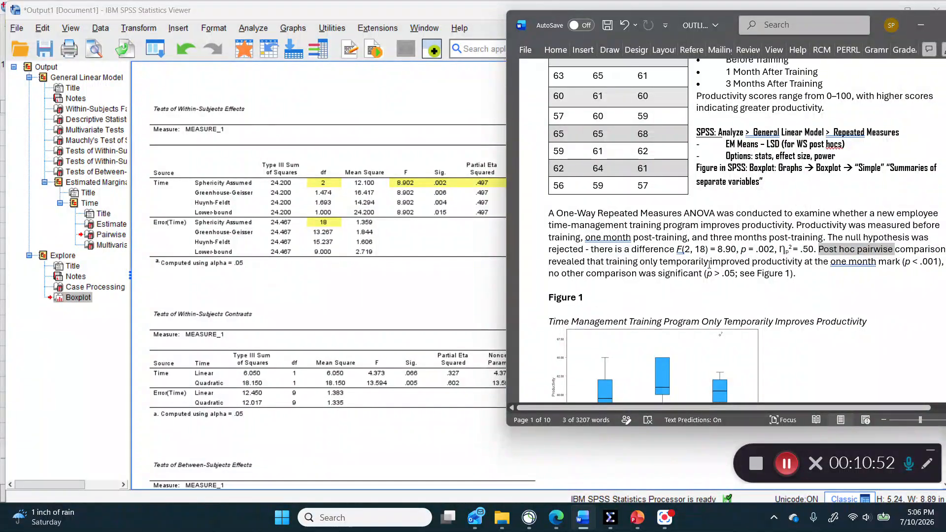
{"action": "left_click_drag", "start_coordinate": [741, 249], "coordinate": [774, 250]}
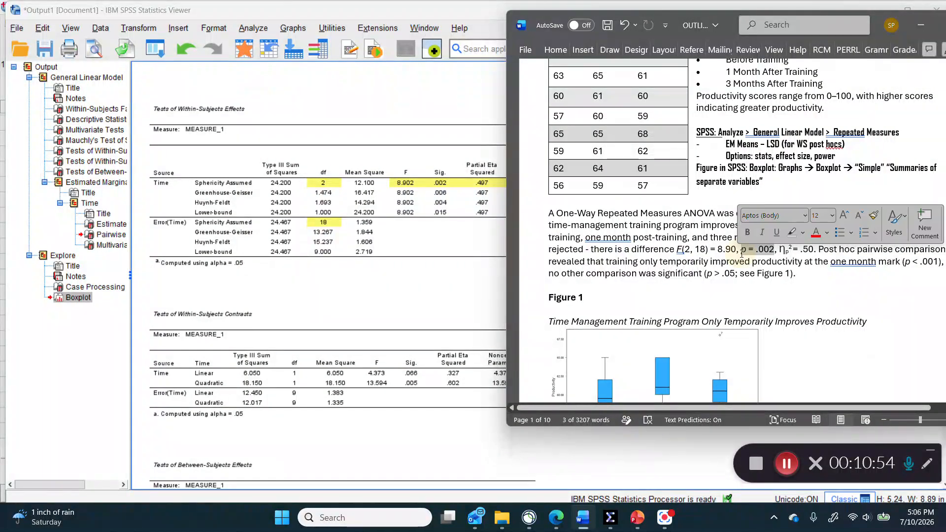
{"action": "left_click", "coordinate": [819, 250]}
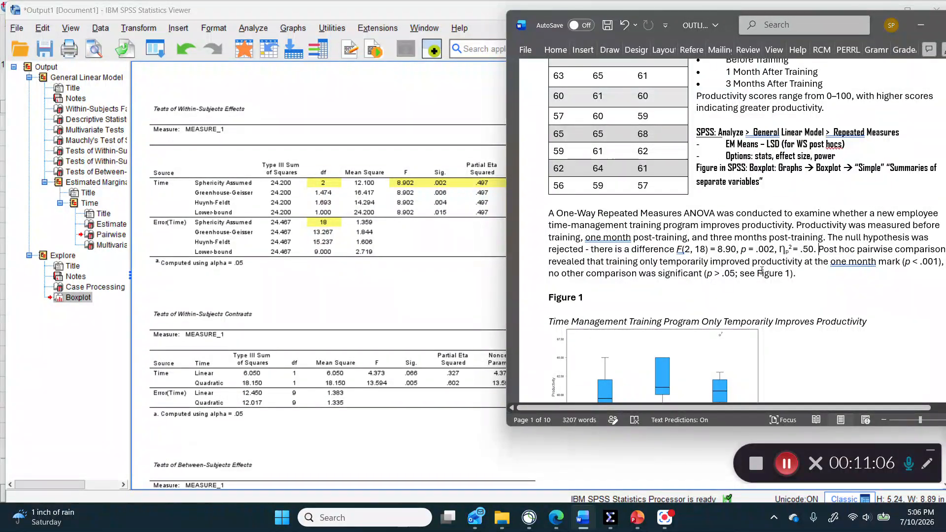
- Check the p-value reported for the one month mark against the Pairwise Comparisons table in the SPSS output
{"action": "left_click_drag", "start_coordinate": [878, 262], "coordinate": [932, 261]}
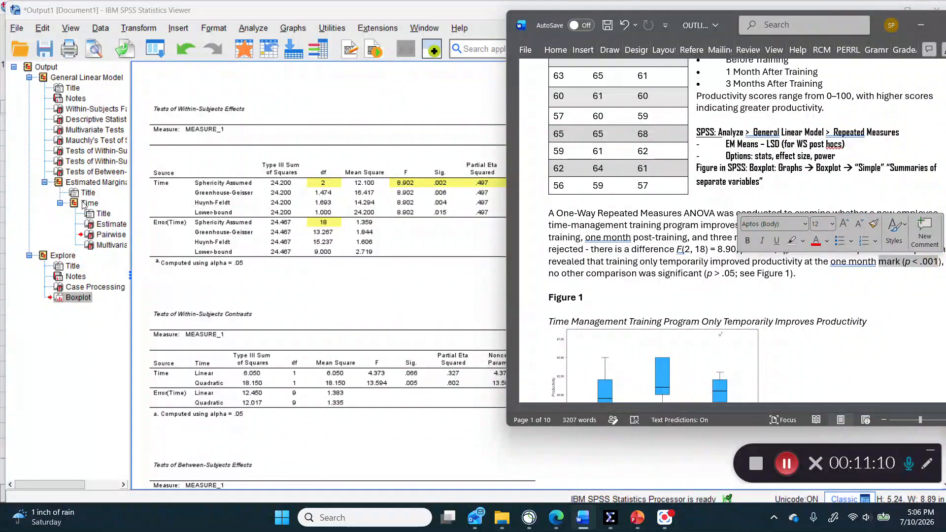
{"action": "left_click", "coordinate": [74, 182]}
{"action": "left_click", "coordinate": [78, 235]}
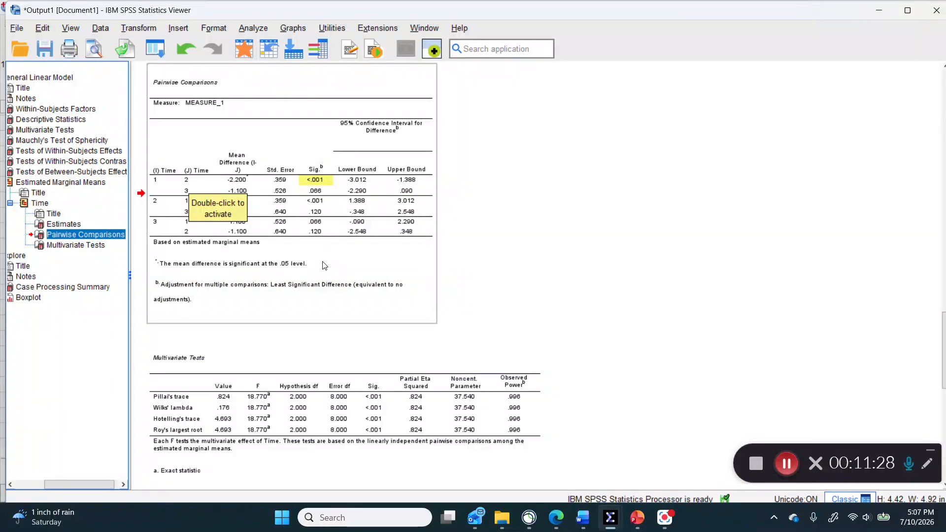
- Return to the Word write-up beside the pairwise table and review the remaining comparisons statement, Figure 1 and its note
{"action": "left_click", "coordinate": [583, 517]}
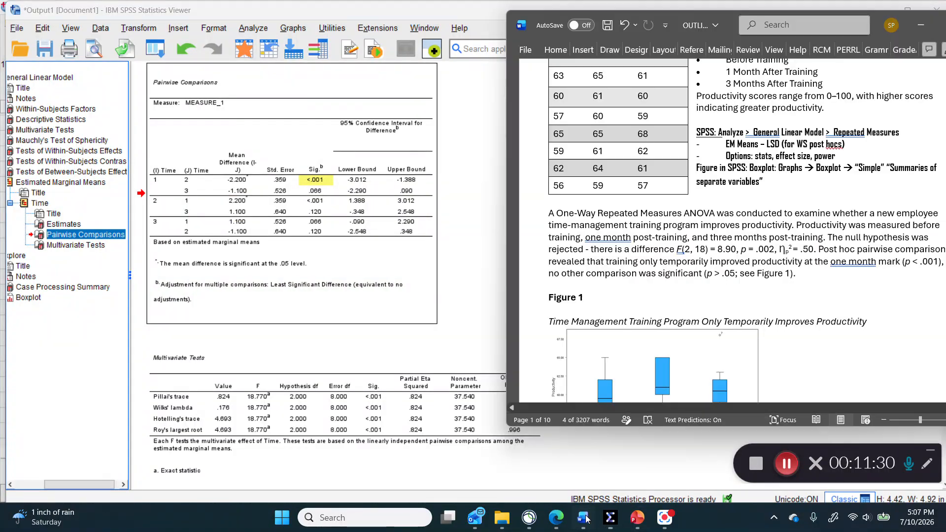
{"action": "left_click_drag", "start_coordinate": [705, 25], "coordinate": [631, 15]}
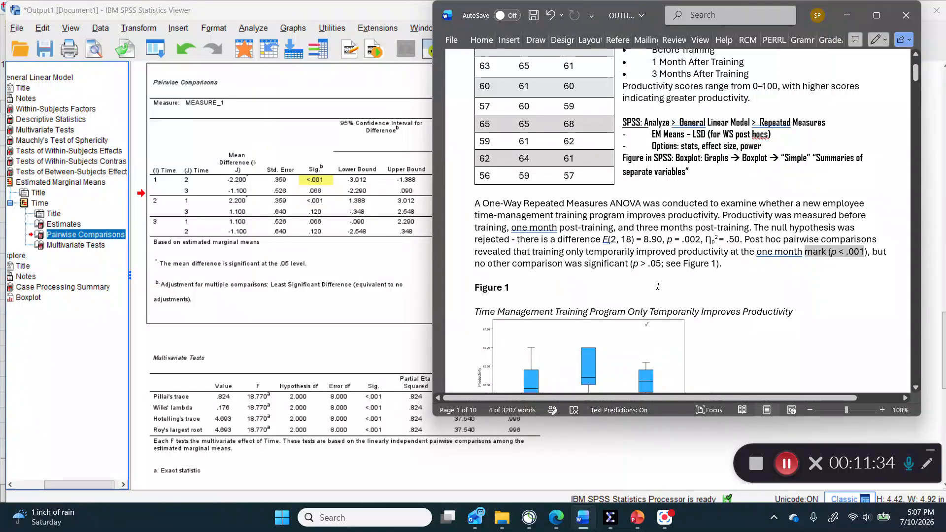
{"action": "left_click", "coordinate": [719, 260]}
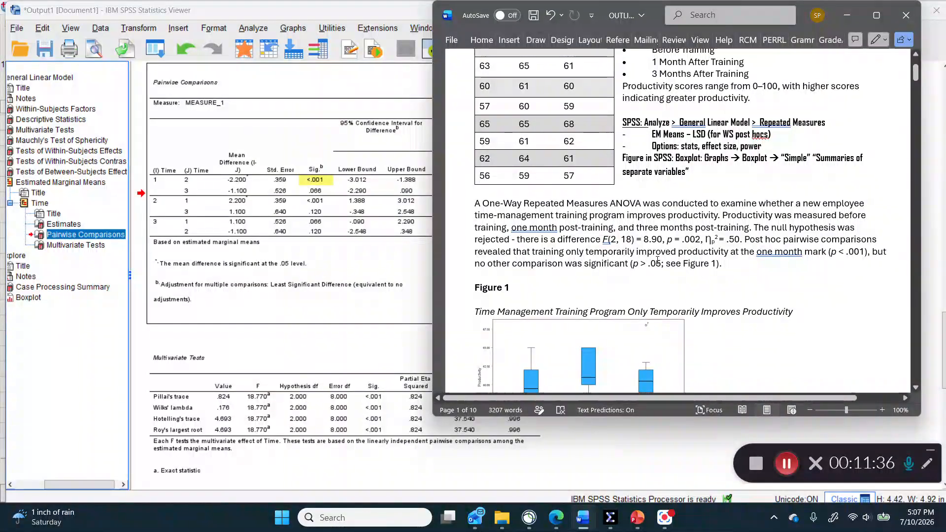
{"action": "left_click_drag", "start_coordinate": [666, 265], "coordinate": [710, 265]}
{"action": "left_click", "coordinate": [715, 288]}
{"action": "scroll", "coordinate": [719, 282], "scroll_direction": "down", "scroll_amount": 5}
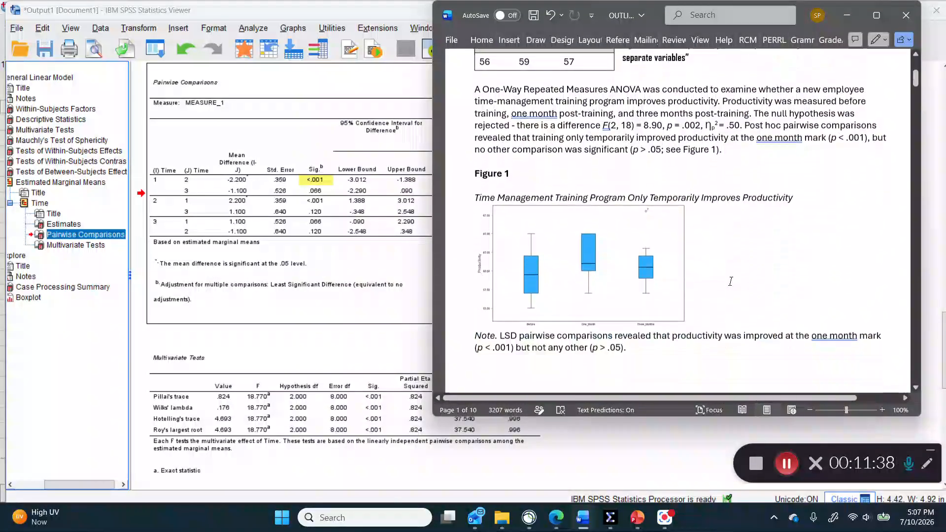